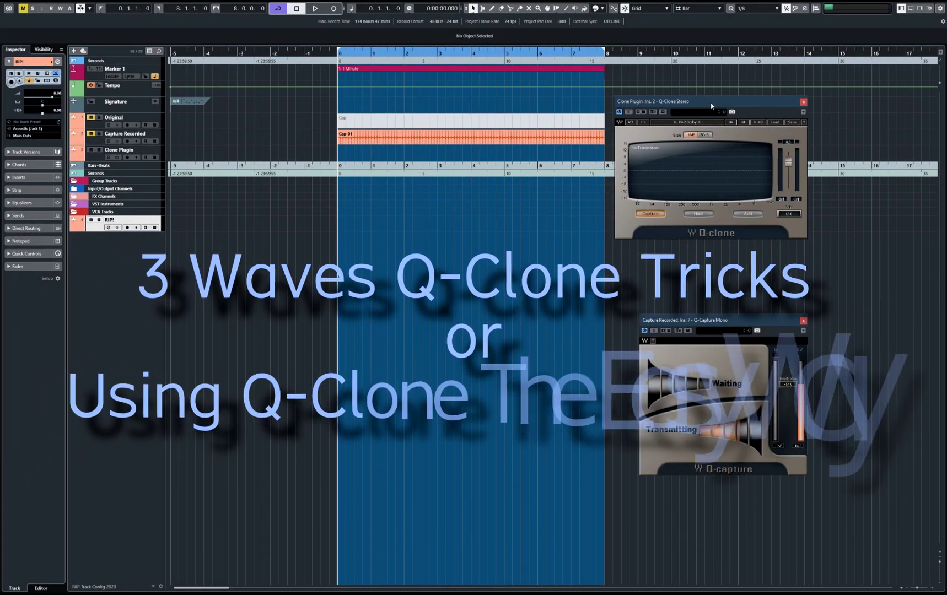
Nudge the Q-Clone window into place and move the Q-Capture window up beneath it
drag(709, 106, 710, 106)
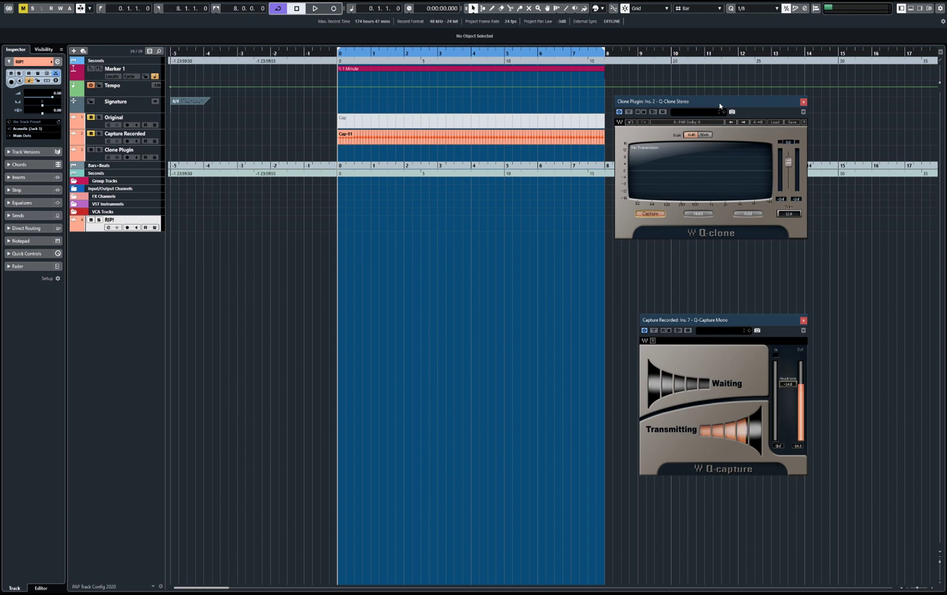
drag(723, 320, 453, 179)
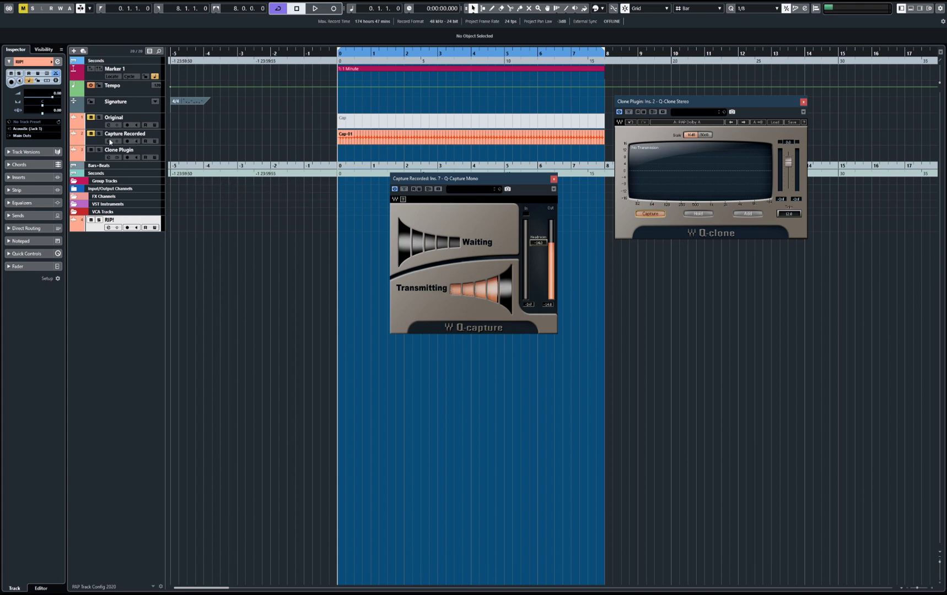
Toggle Capture Recorded's mute, stack Q-Capture beneath Q-Clone on the right, and open the MixConsole
click(91, 133)
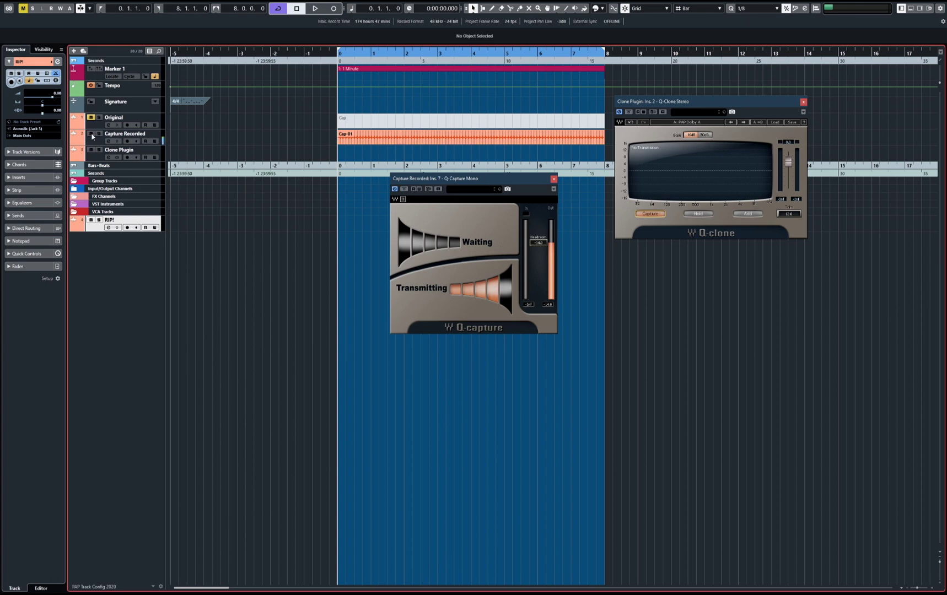
click(92, 135)
drag(691, 103, 684, 106)
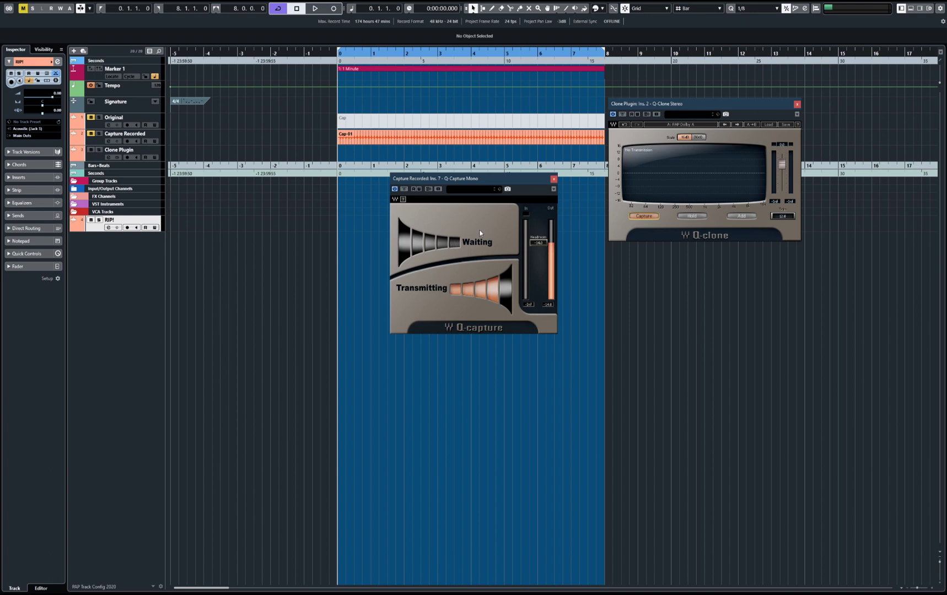
mouse_move(489, 181)
mouse_down()
mouse_move(676, 253)
mouse_move(713, 258)
mouse_up()
click(98, 230)
key(F3)
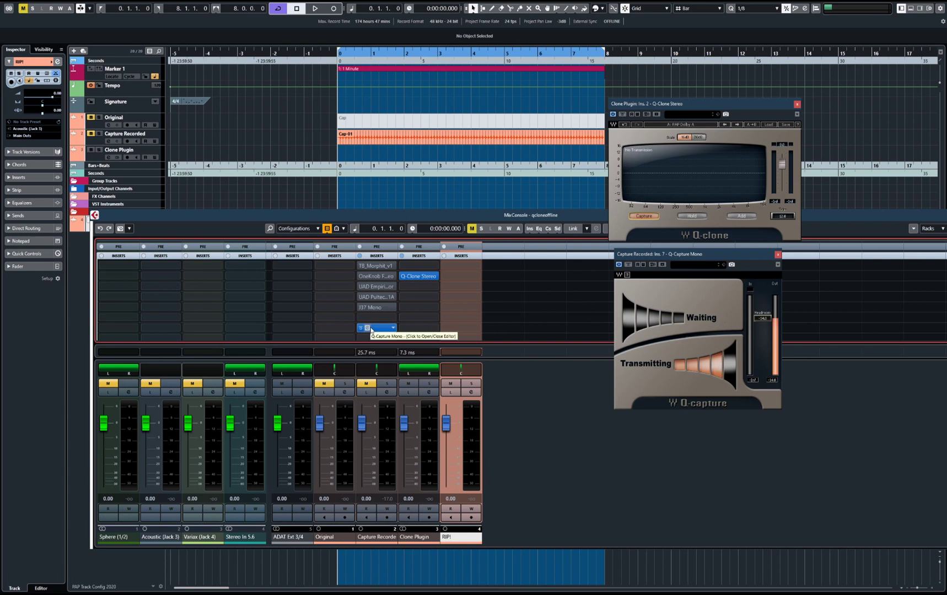
Move the Q-Capture Mono insert from Capture Recorded to the RIP! channel and toggle the channel's mute
drag(371, 329, 452, 327)
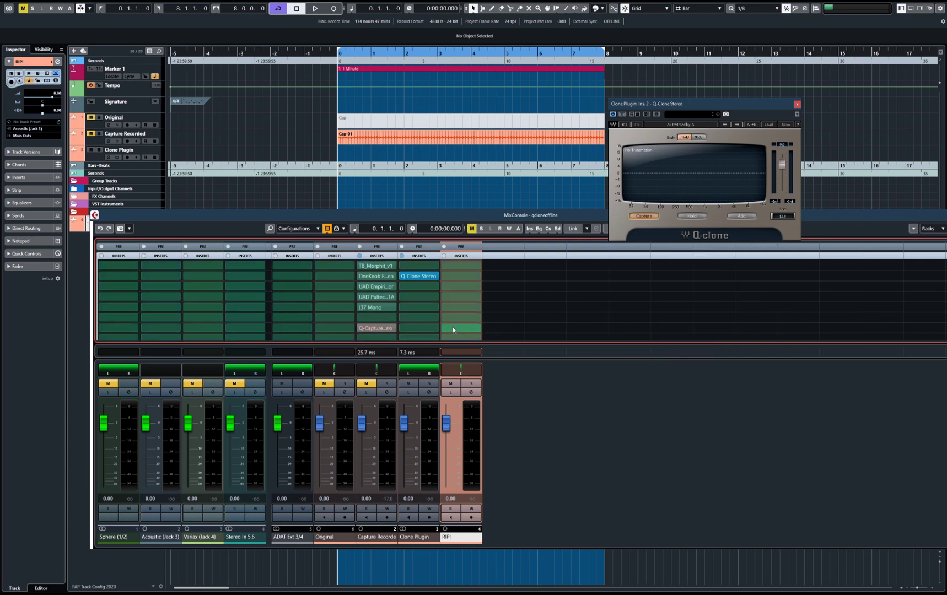
click(450, 384)
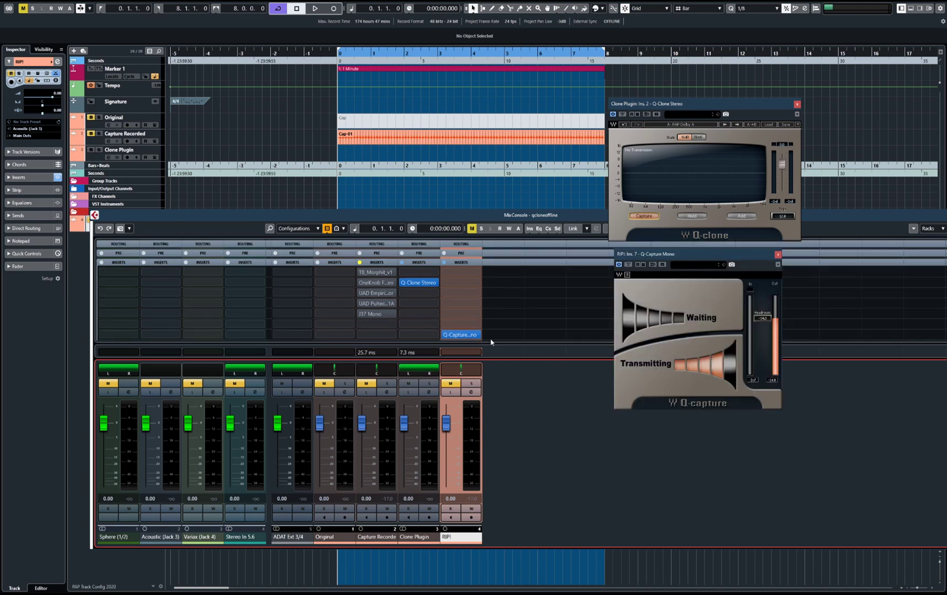
click(449, 384)
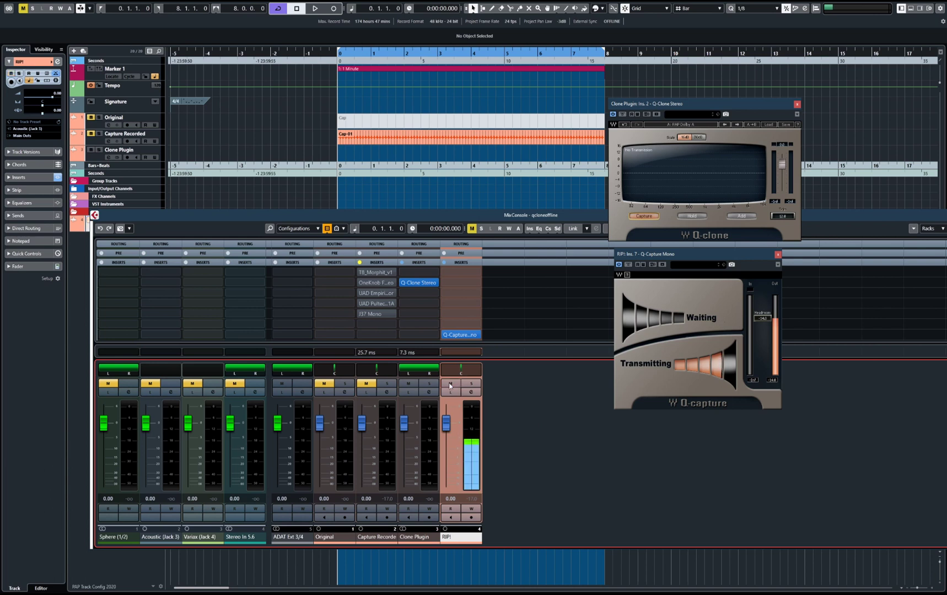
Create an empty RIP! part over bars 0–8 and render it in place with Channel Settings
click(464, 551)
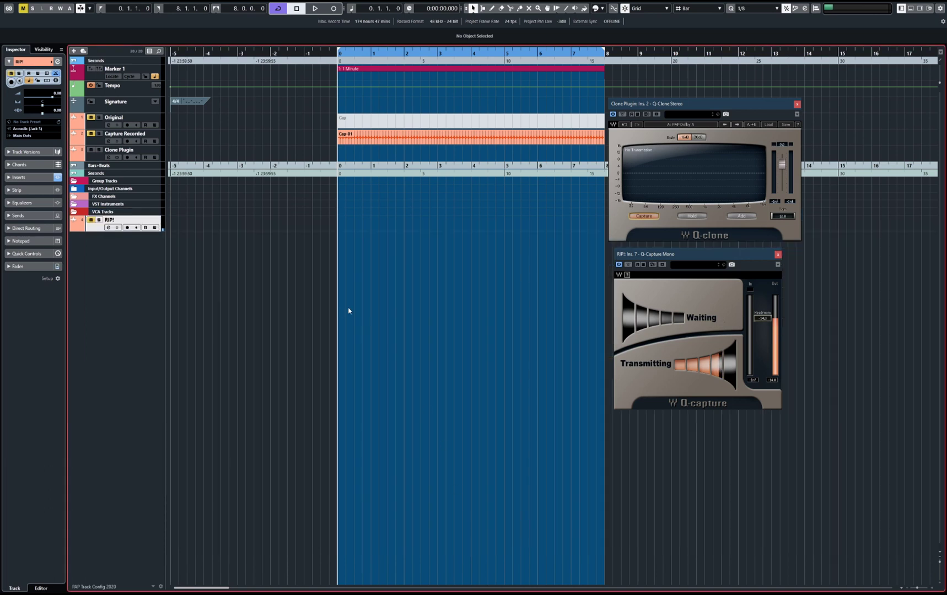
double_click(382, 225)
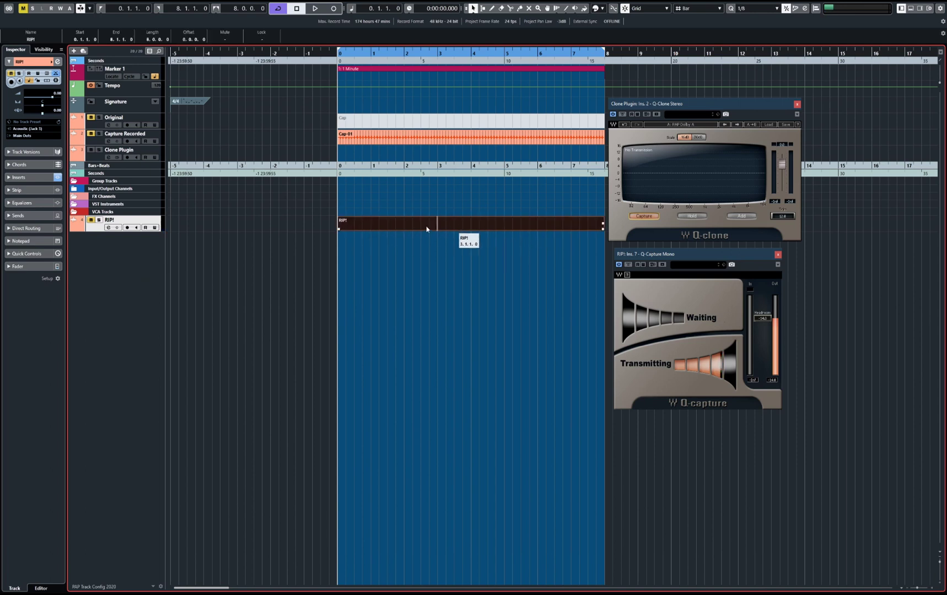
click(91, 220)
click(91, 220)
key(ctrl+shift+r)
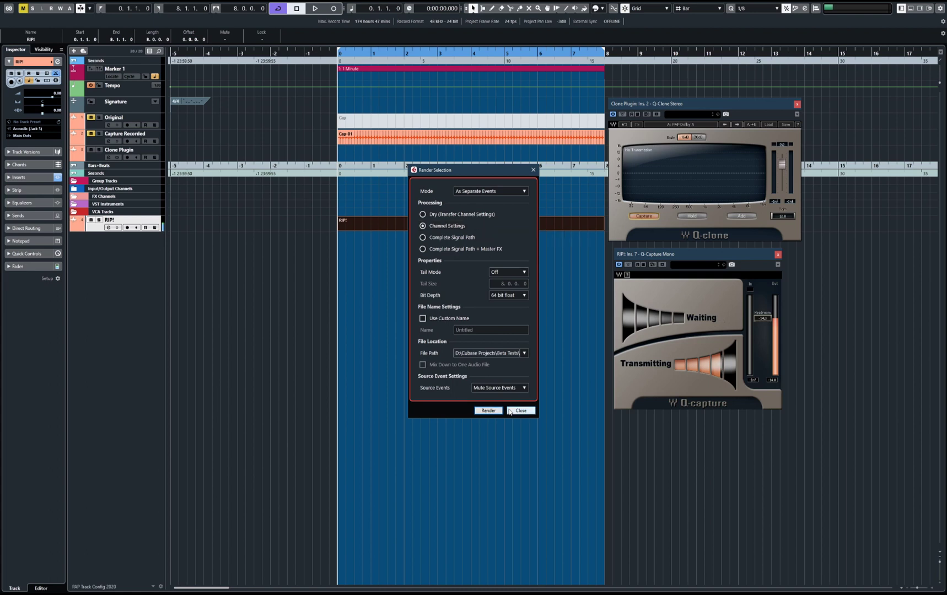
click(488, 410)
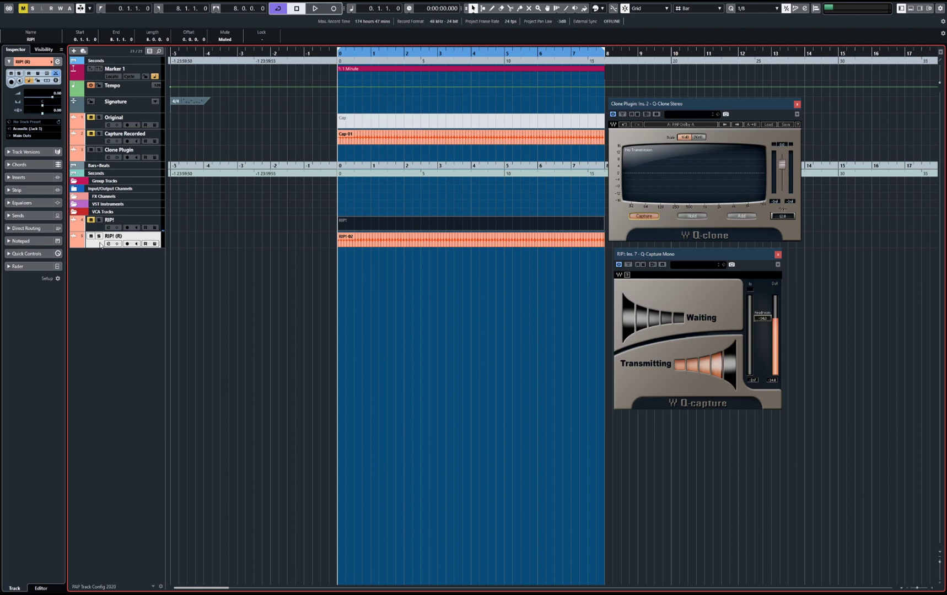
key(space)
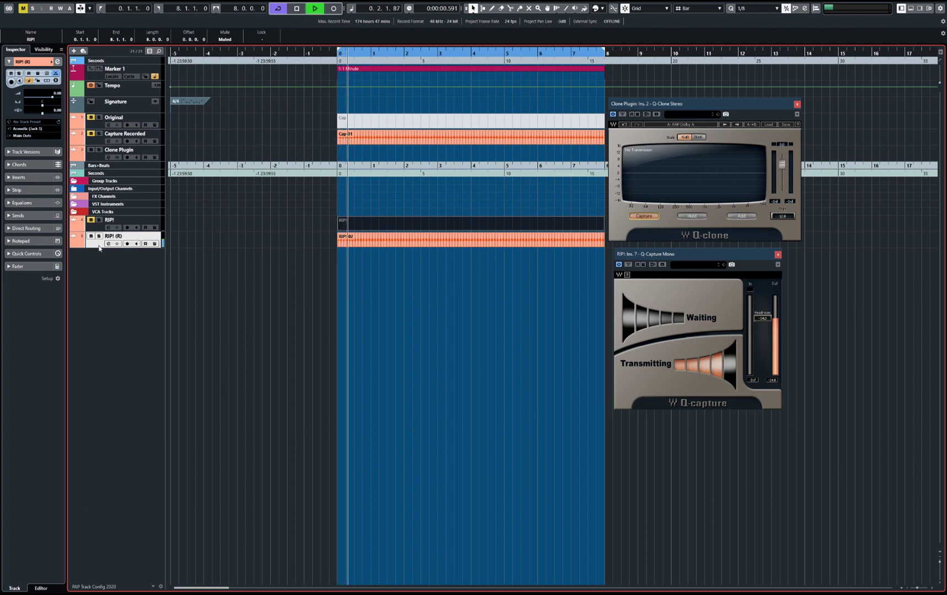
click(99, 237)
click(100, 235)
click(398, 240)
double_click(398, 240)
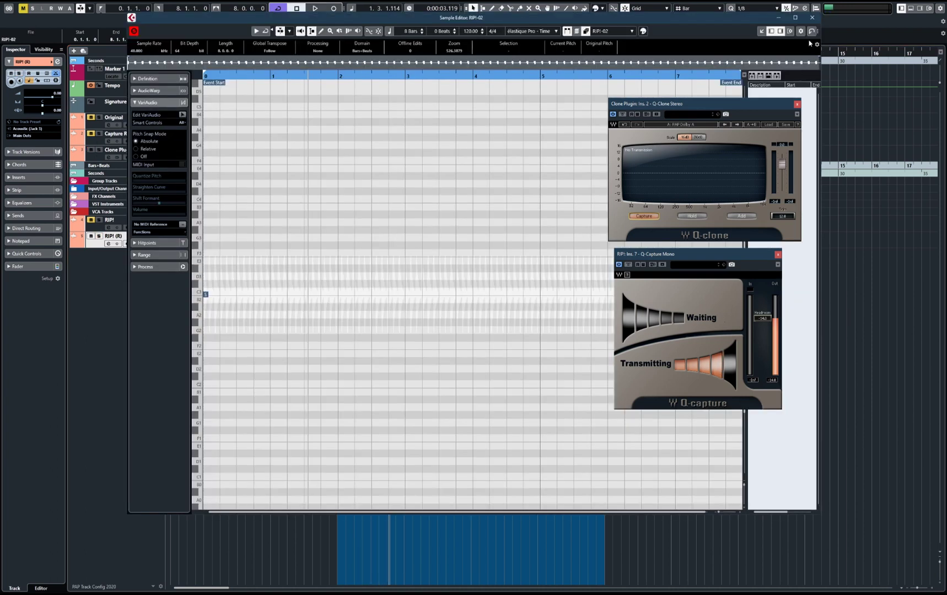
click(811, 17)
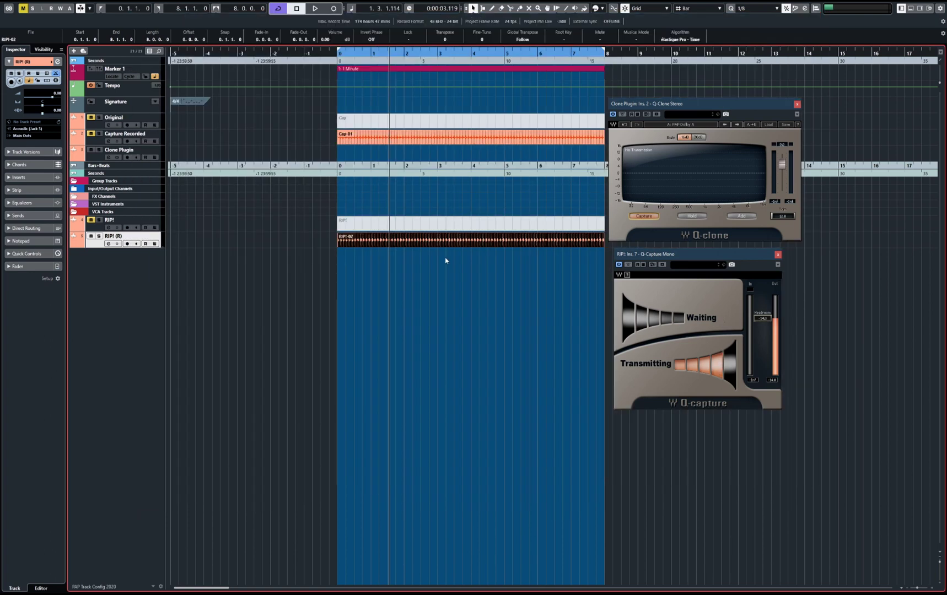
double_click(419, 240)
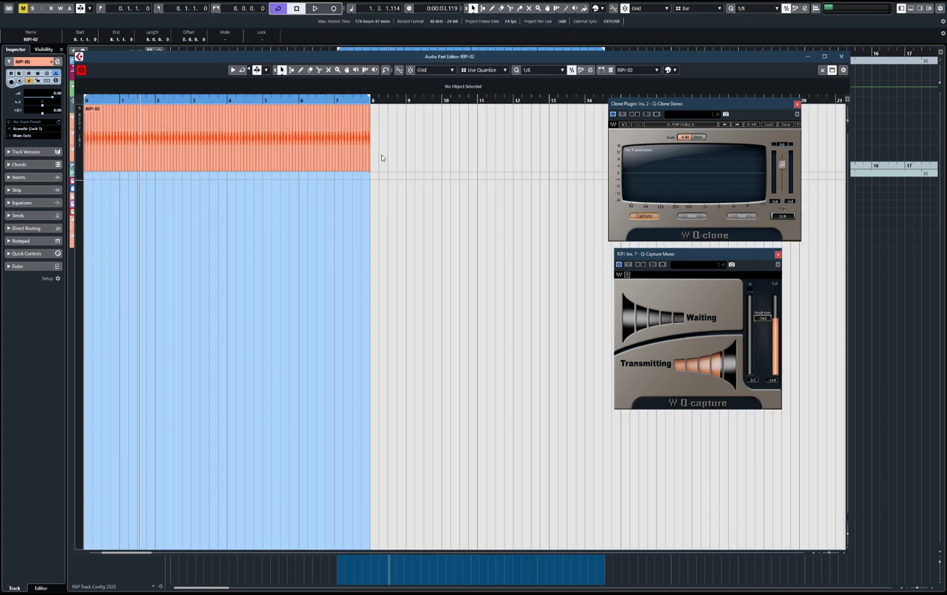
click(840, 56)
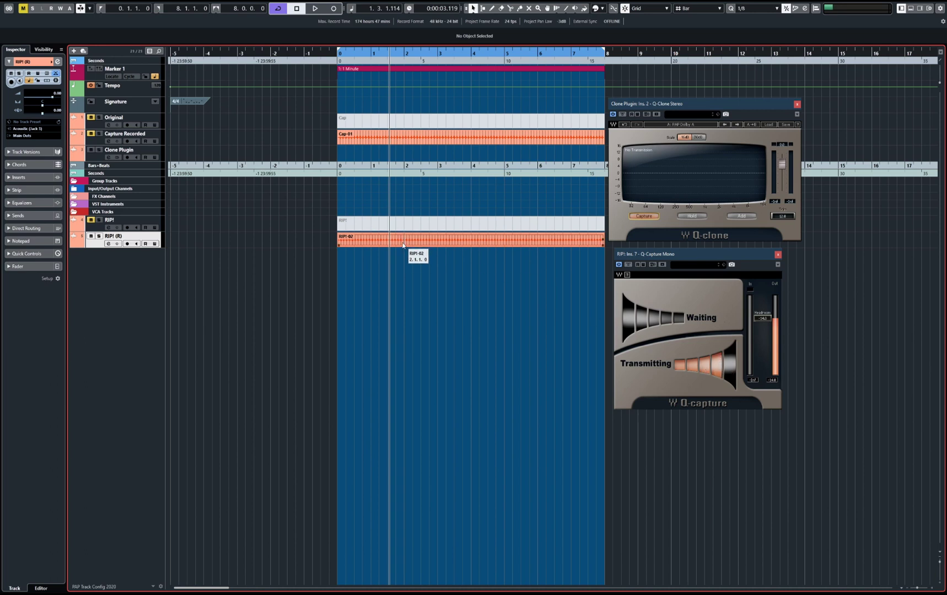
Move the Q-Capture insert from RIP! back to Capture Recorded in the MixConsole
key(Up)
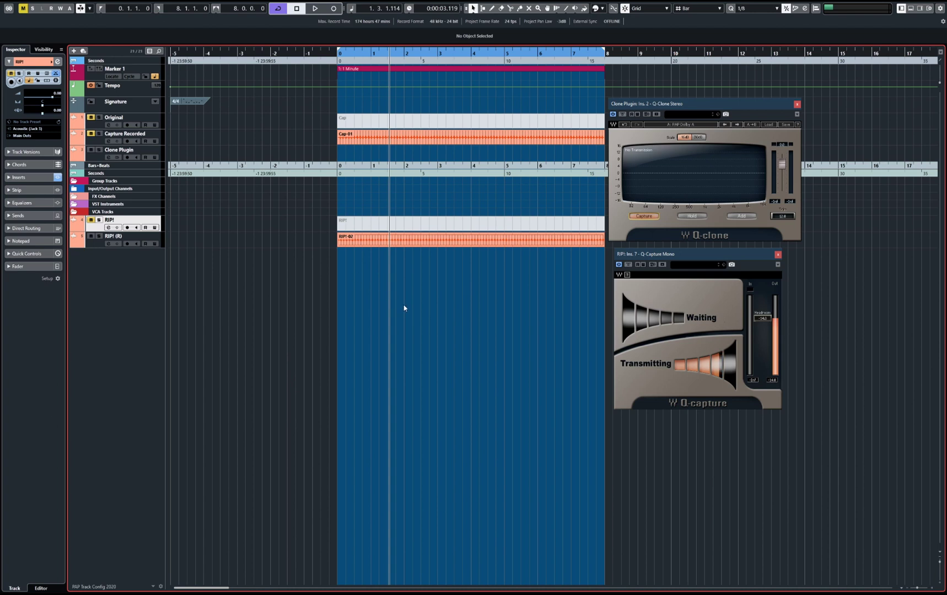
key(F3)
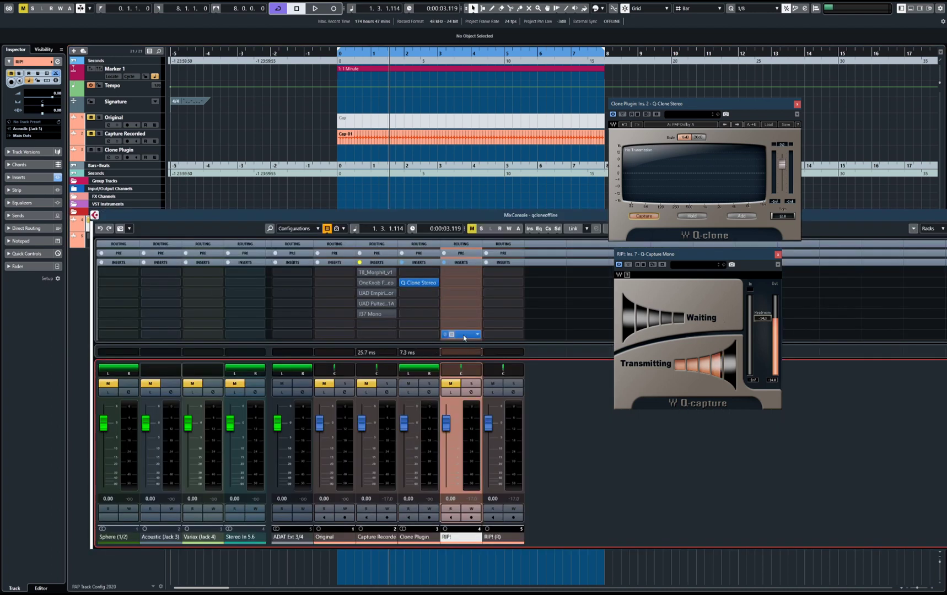
drag(461, 334, 376, 329)
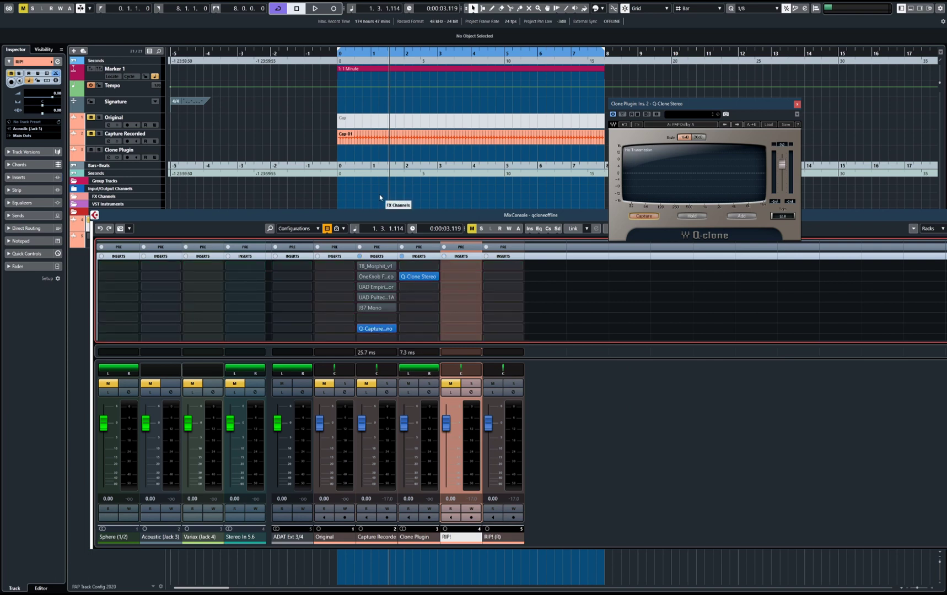
key(F3)
Remove the unneeded tracks, select Capture Recorded, and briefly play it from the start
drag(449, 309, 358, 227)
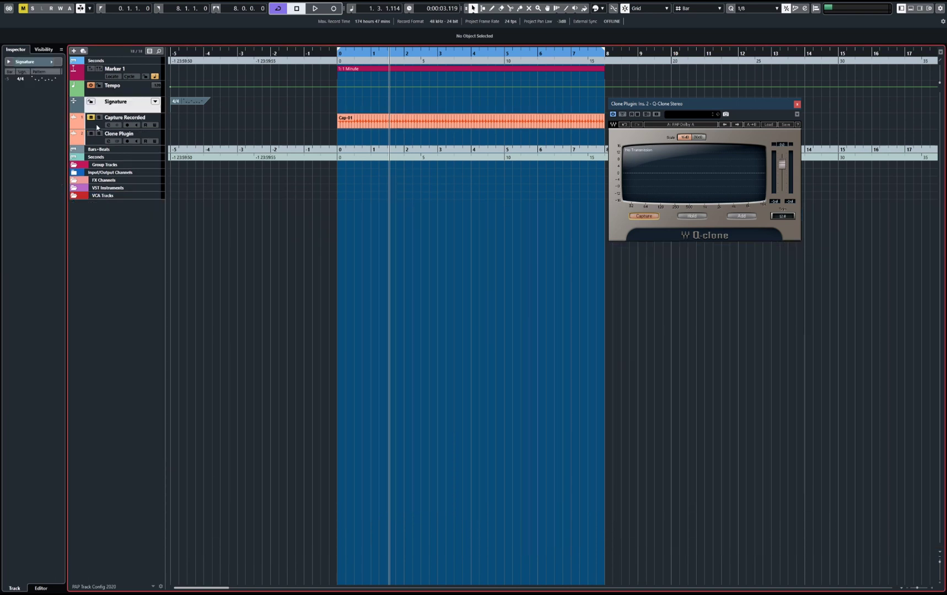
click(97, 127)
key(Home)
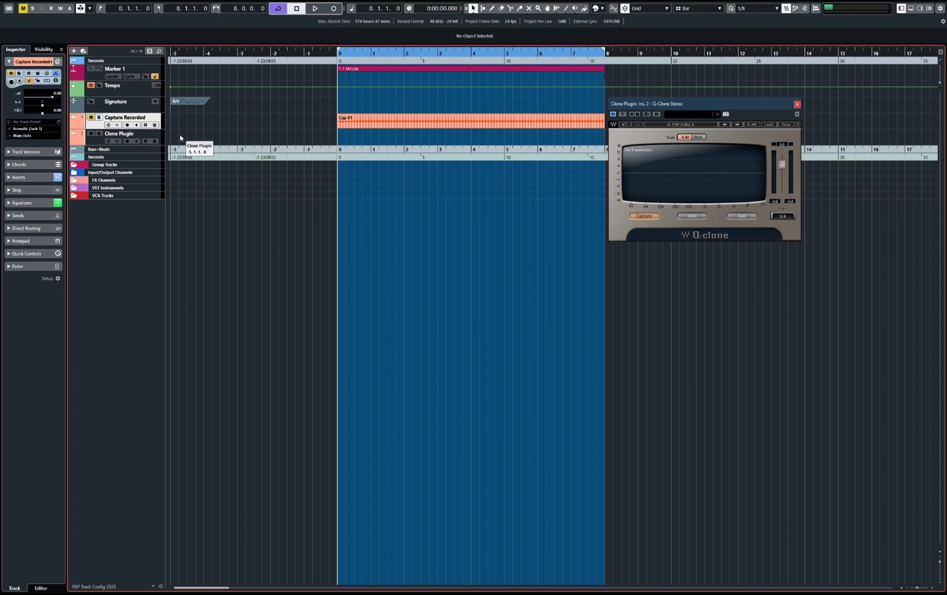
key(space)
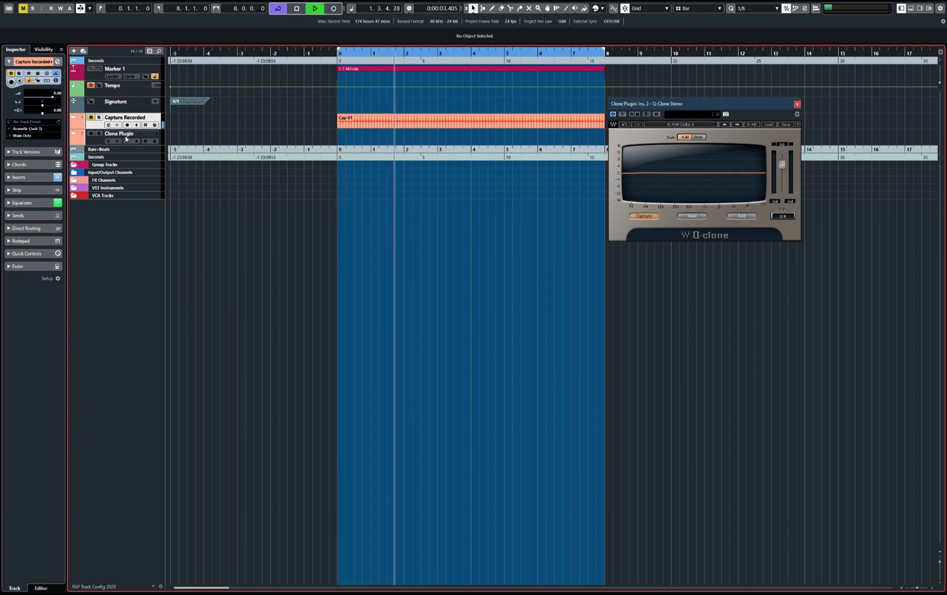
key(space)
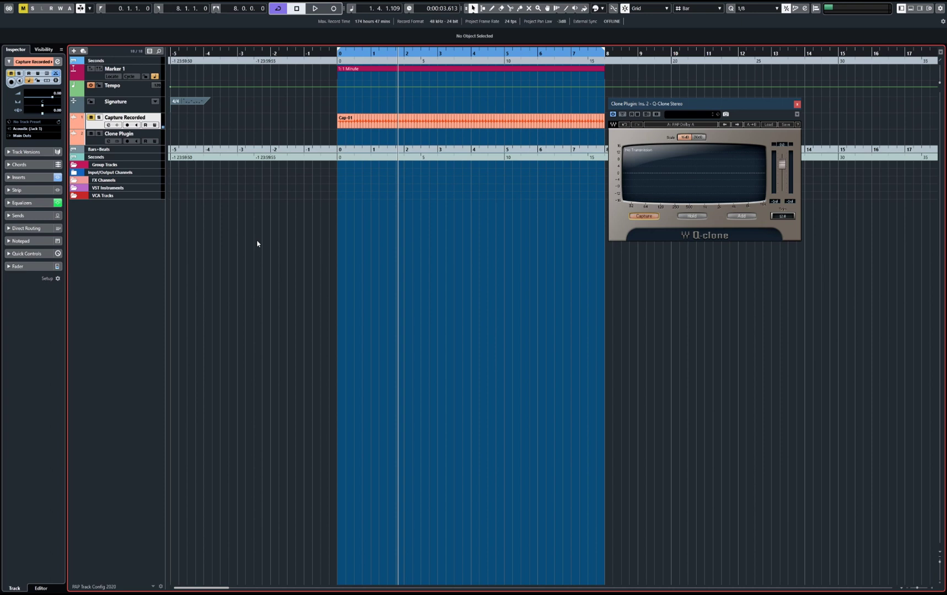
Open the MixConsole and the Q-Clone Stereo editor, and move the Q-Clone window higher
key(F3)
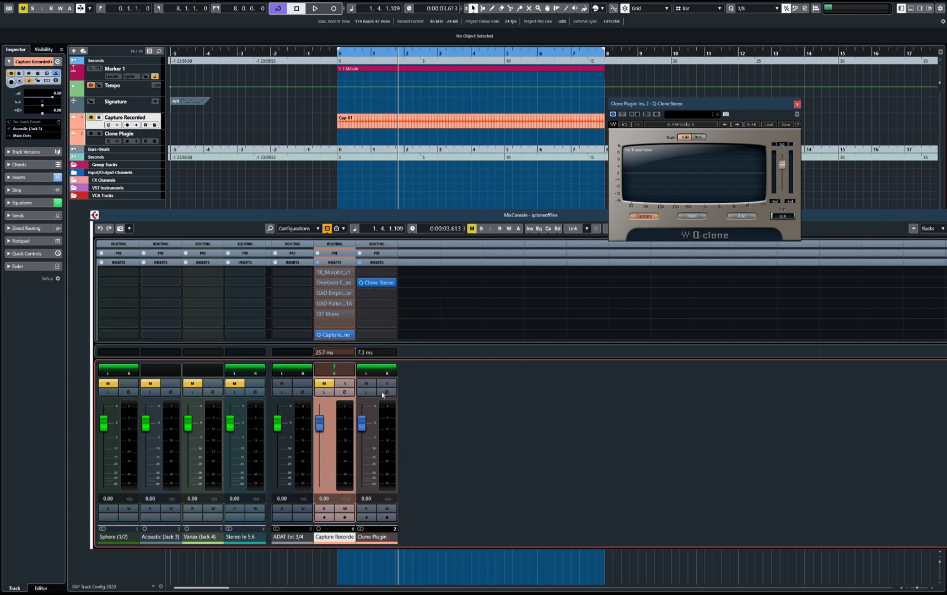
click(407, 275)
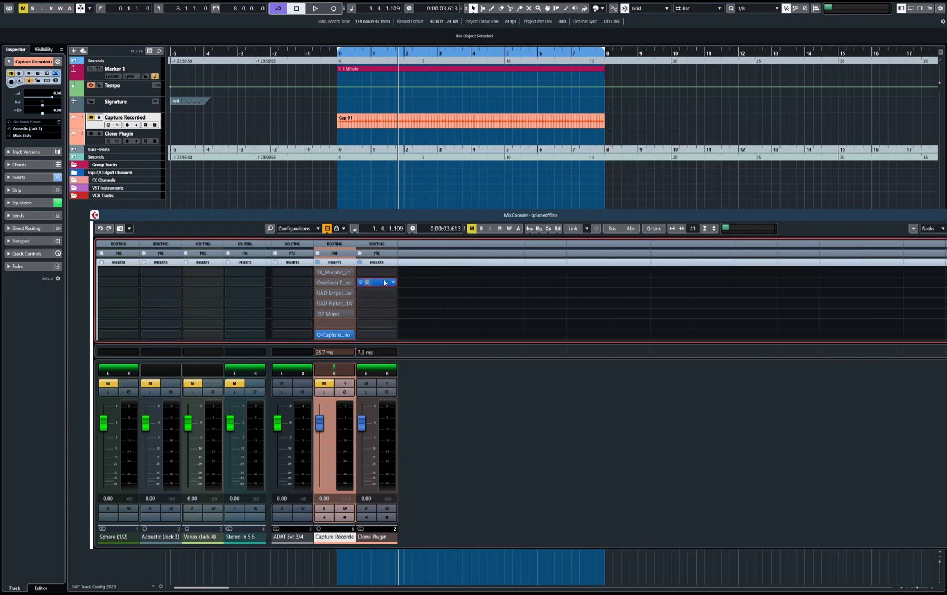
click(367, 283)
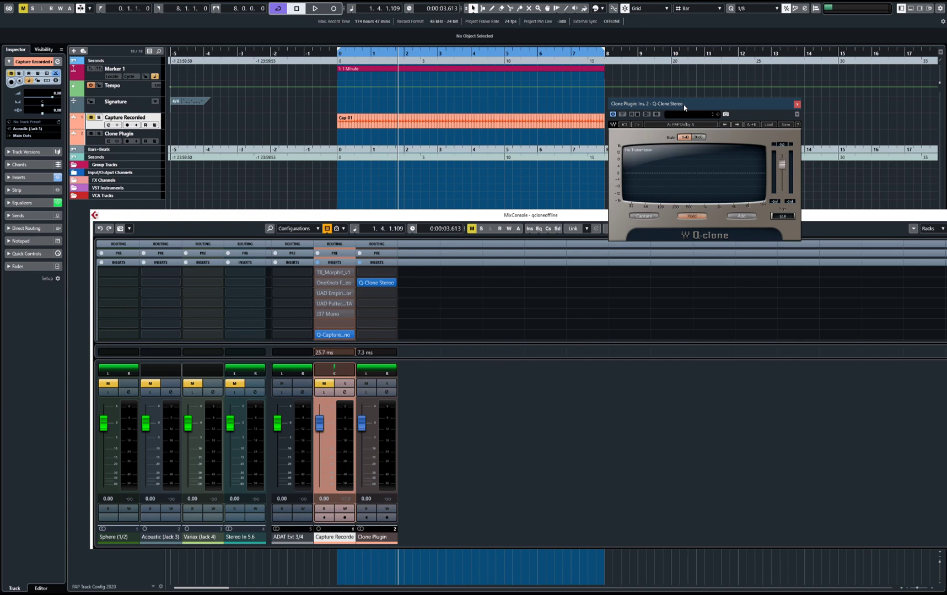
drag(684, 108, 713, 69)
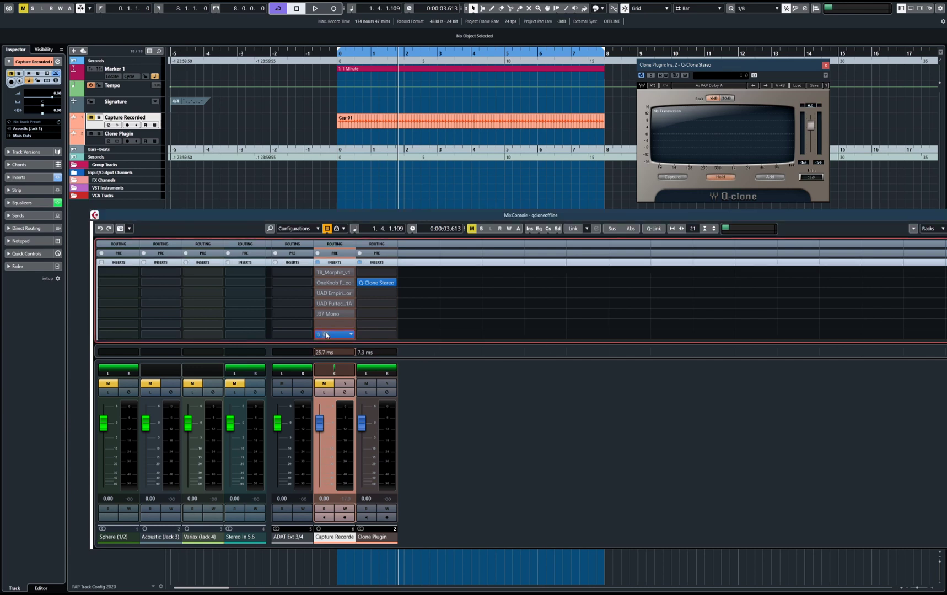
Load Q-Capture Mono into Capture Recorded's empty insert slot 7 and bring its window forward
key(Return)
click(632, 358)
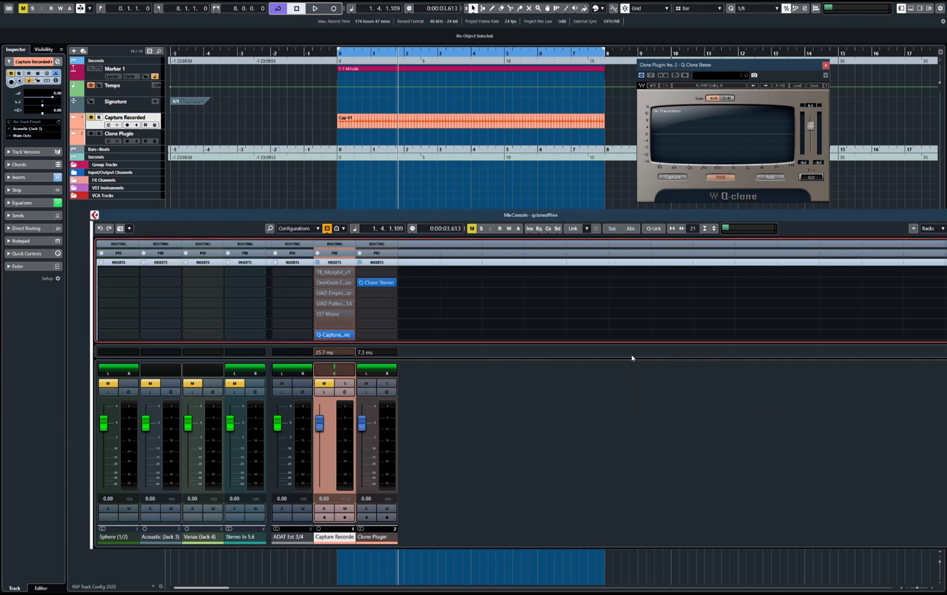
click(324, 334)
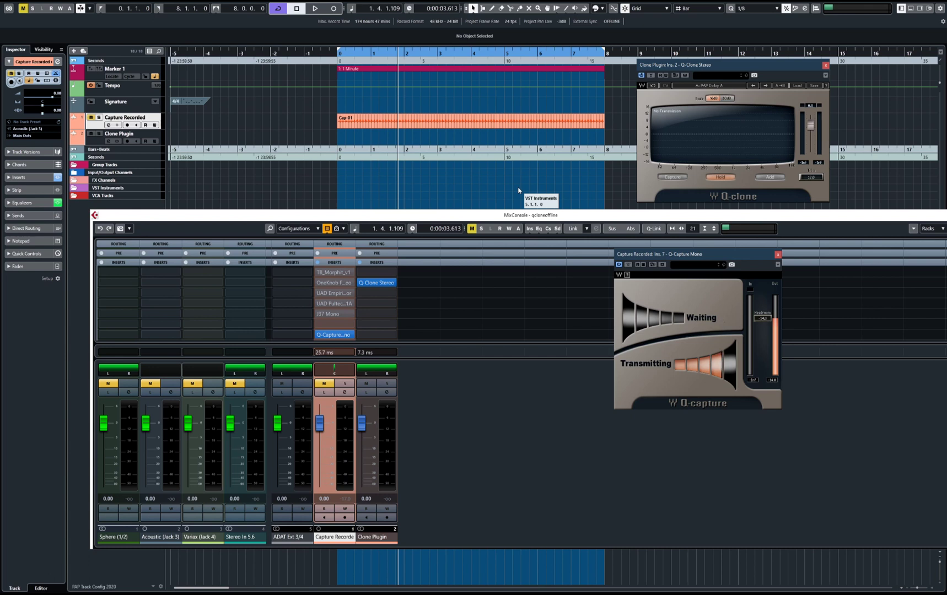
Play the project from the start and engage Q-Clone's Capture to record the flat response
key(Home)
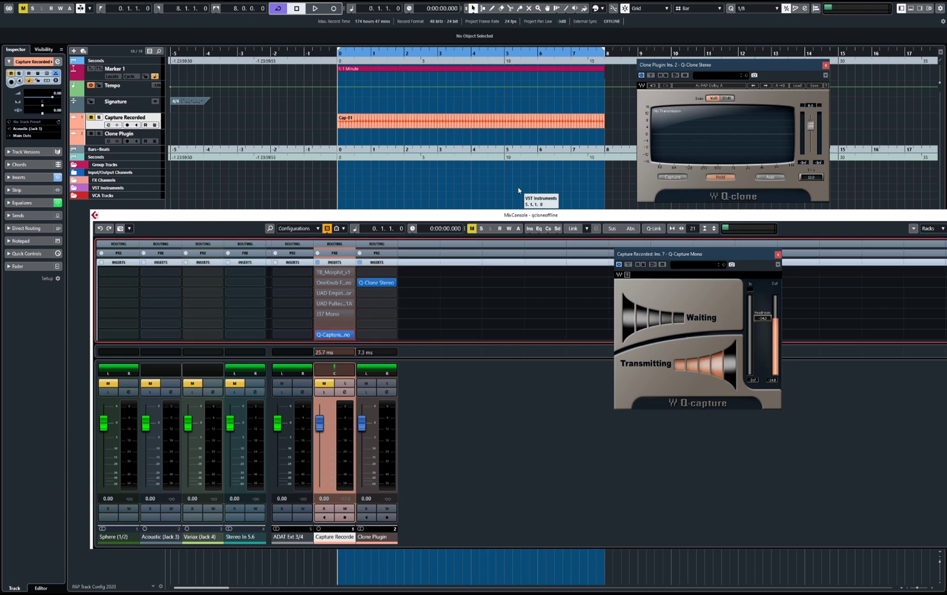
key(space)
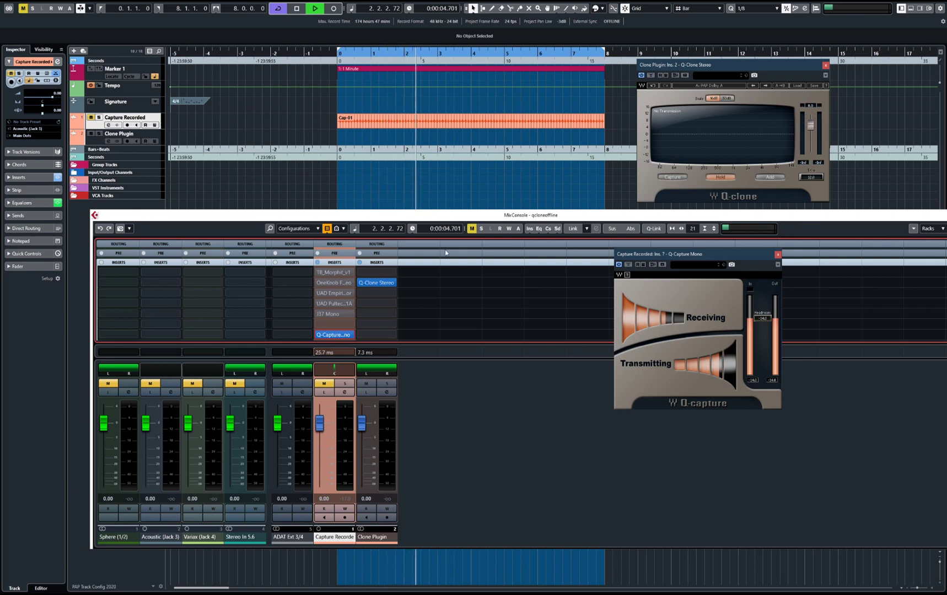
key(F3)
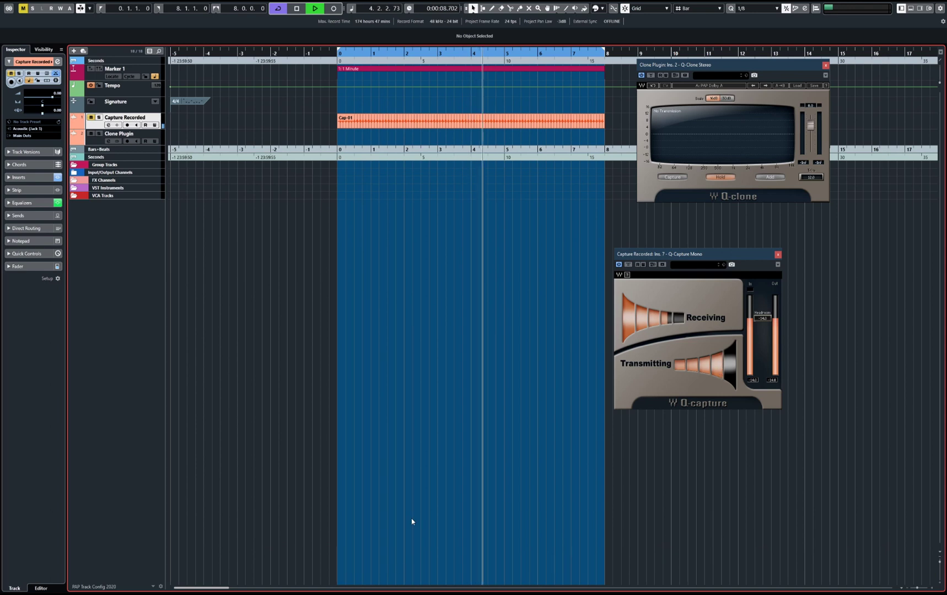
key(F3)
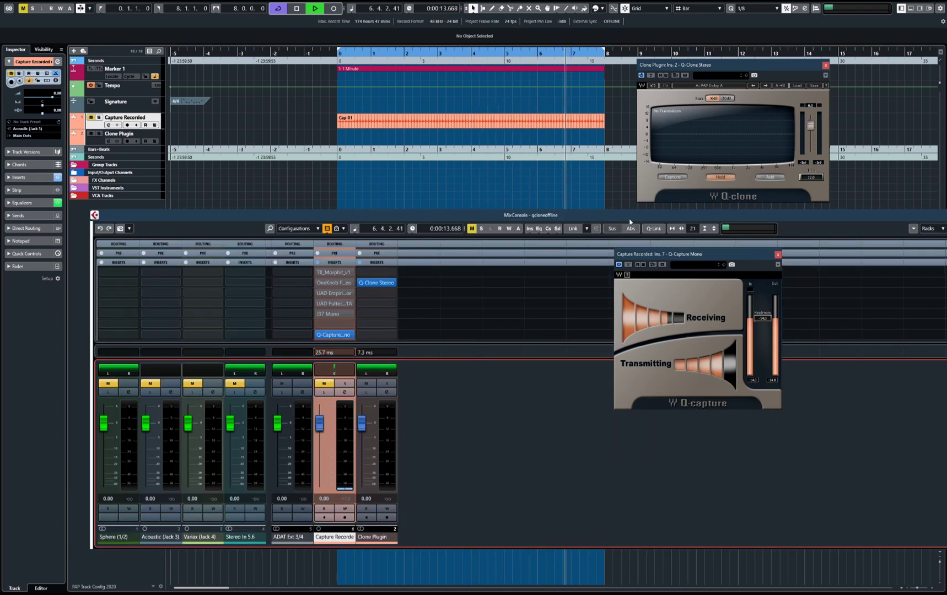
click(672, 176)
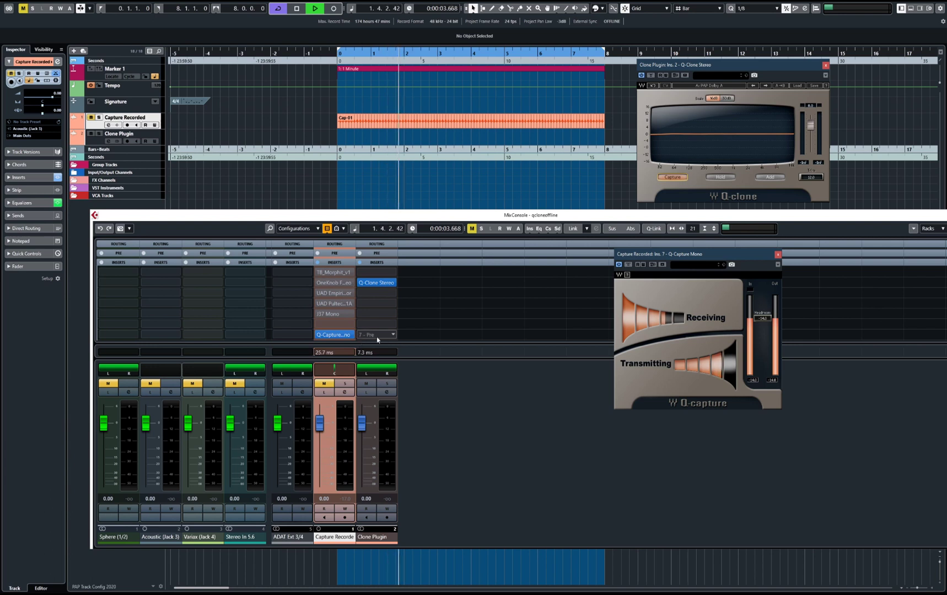
mouse_move(327, 286)
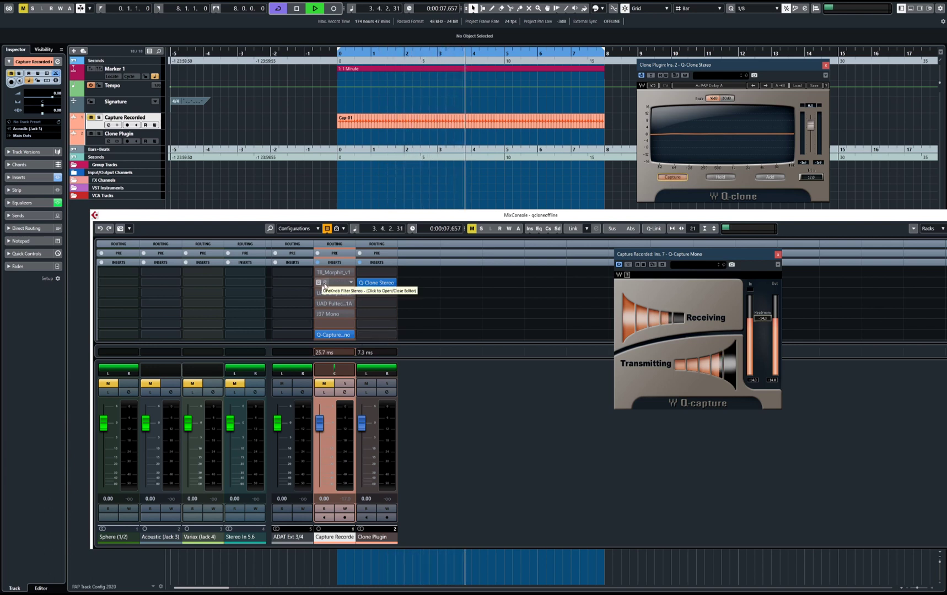
Open the OneKnob Filter editor and raise the filter amount from 7.3 to 8.0
click(325, 285)
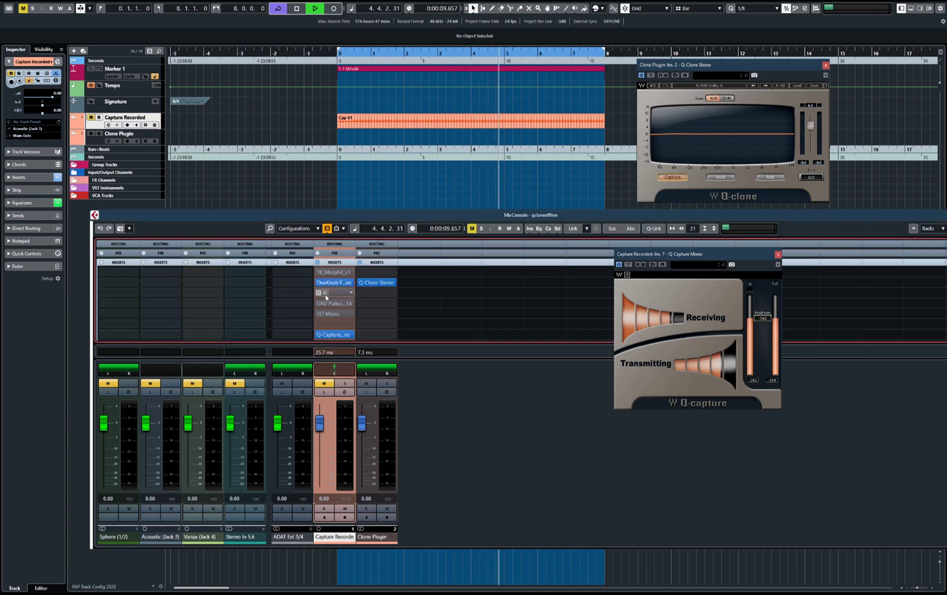
click(326, 283)
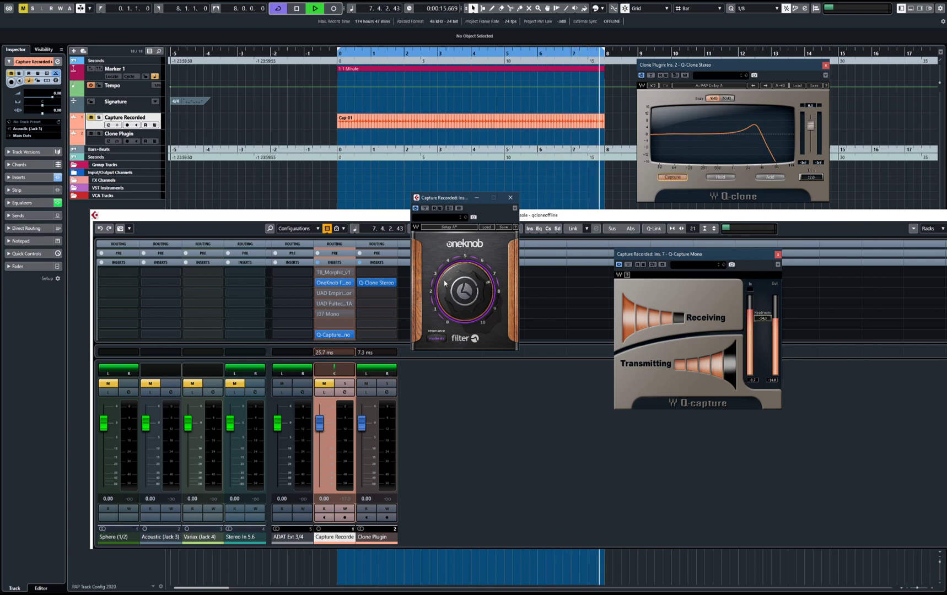
mouse_move(442, 285)
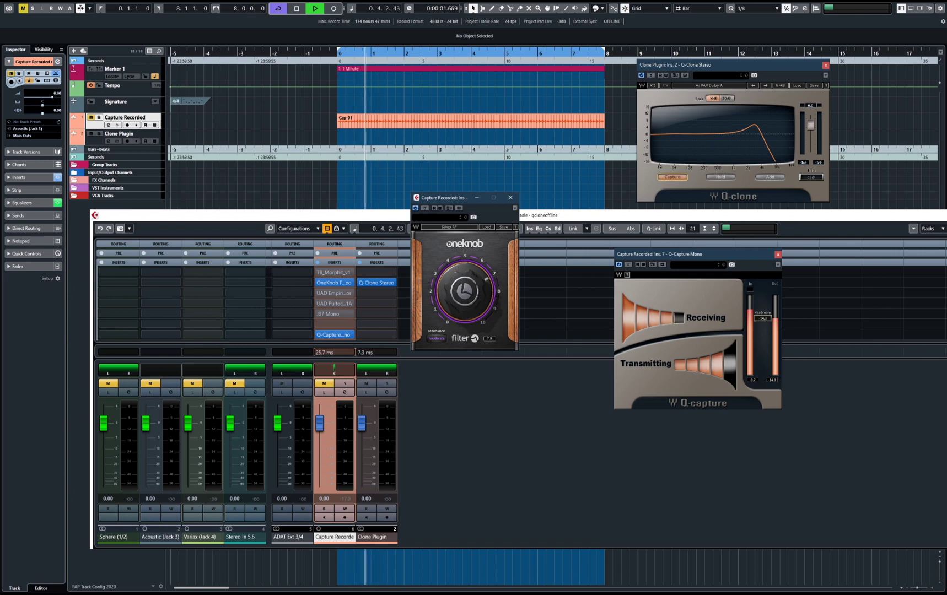
drag(442, 285, 456, 296)
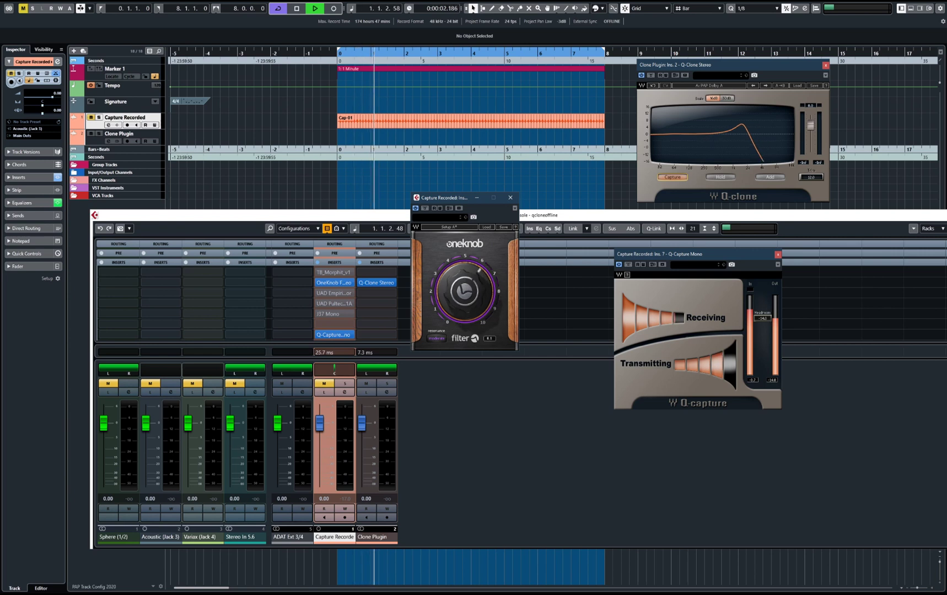
Cycle the OneKnob resonance through high and extreme, then lower it again
click(439, 338)
click(439, 338)
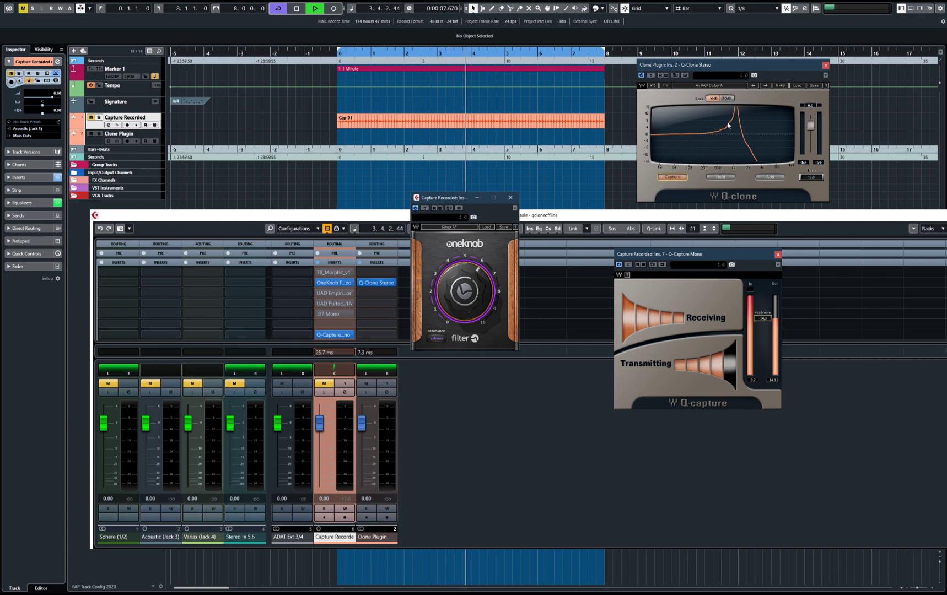
click(439, 339)
Set OneKnob resonance back to moderate and ease the filter amount down to 6.3
click(439, 338)
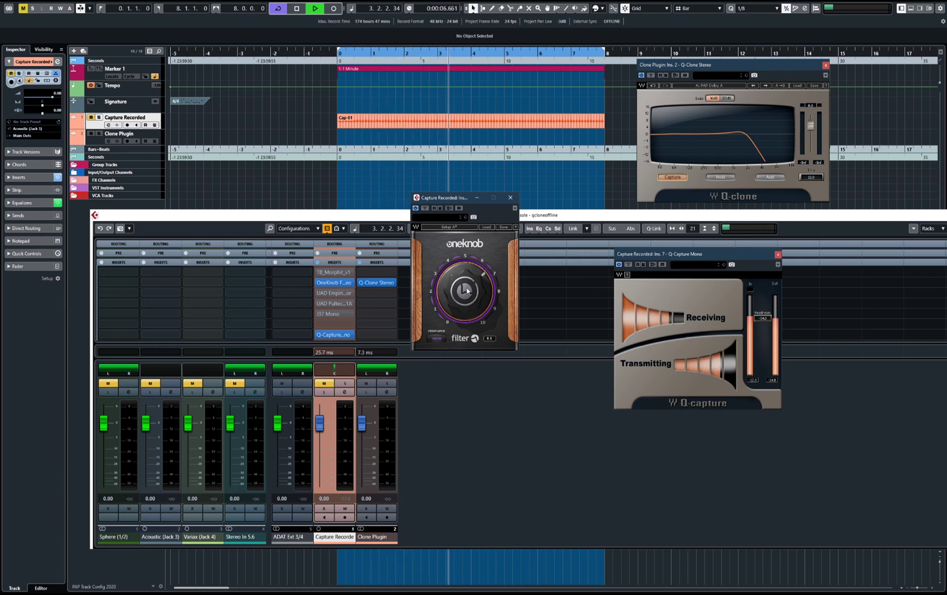
drag(465, 315, 466, 320)
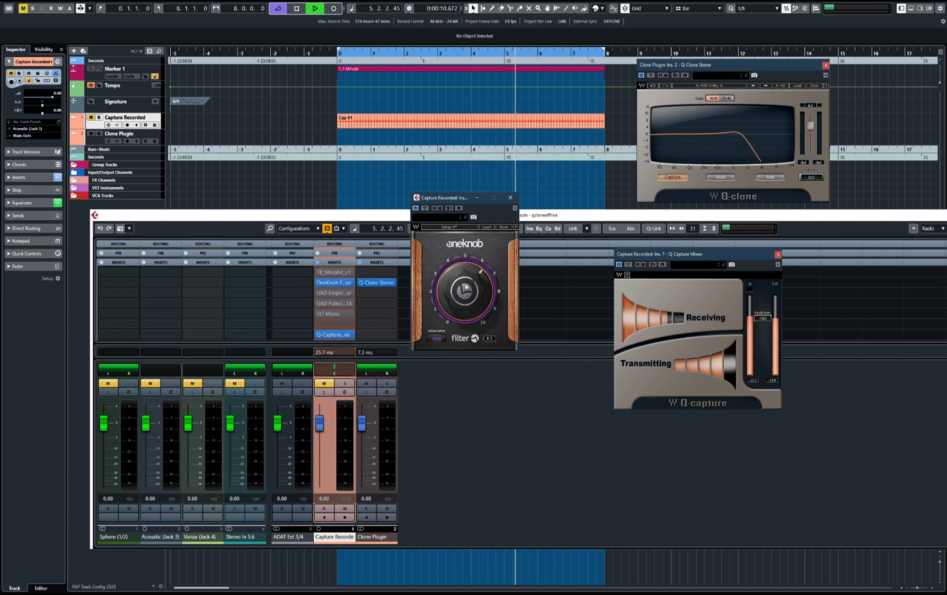
mouse_move(450, 318)
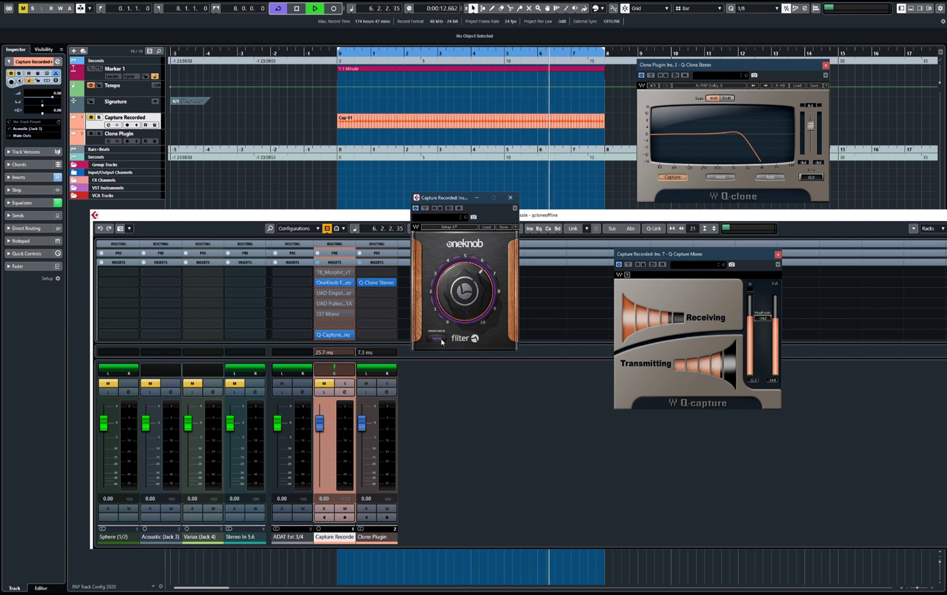
Step resonance up through extreme, switch it off, and bypass OneKnob Filter
click(437, 338)
click(436, 338)
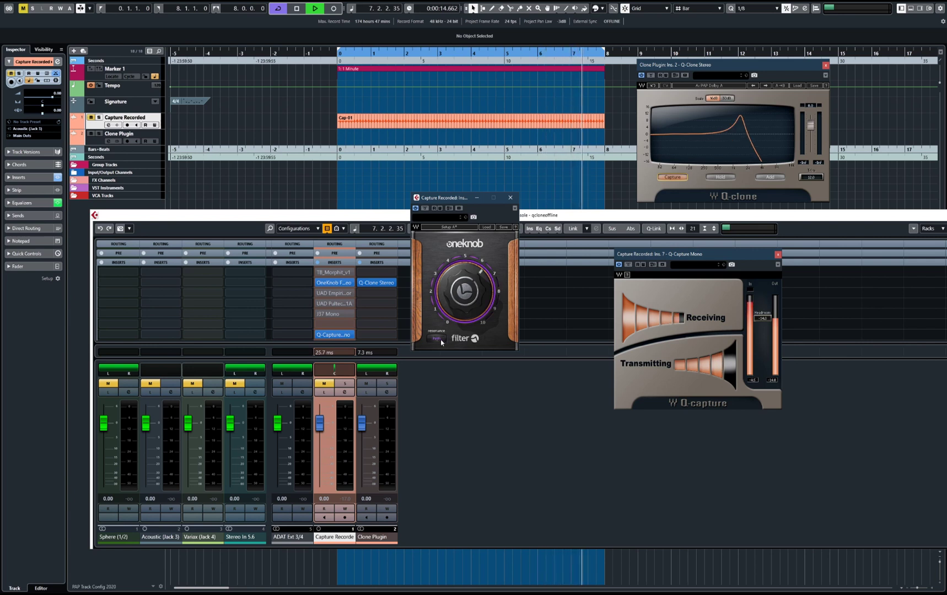
click(437, 339)
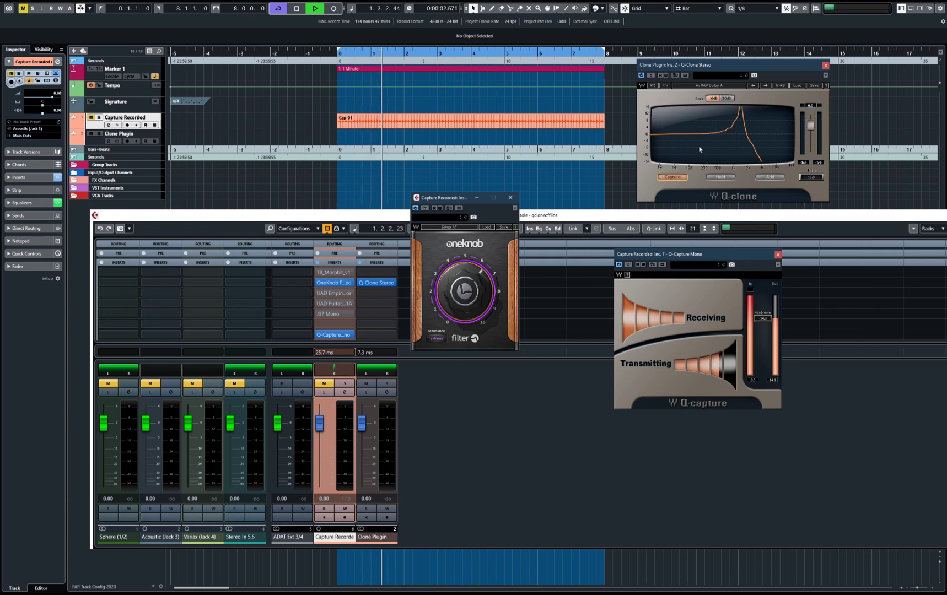
click(438, 338)
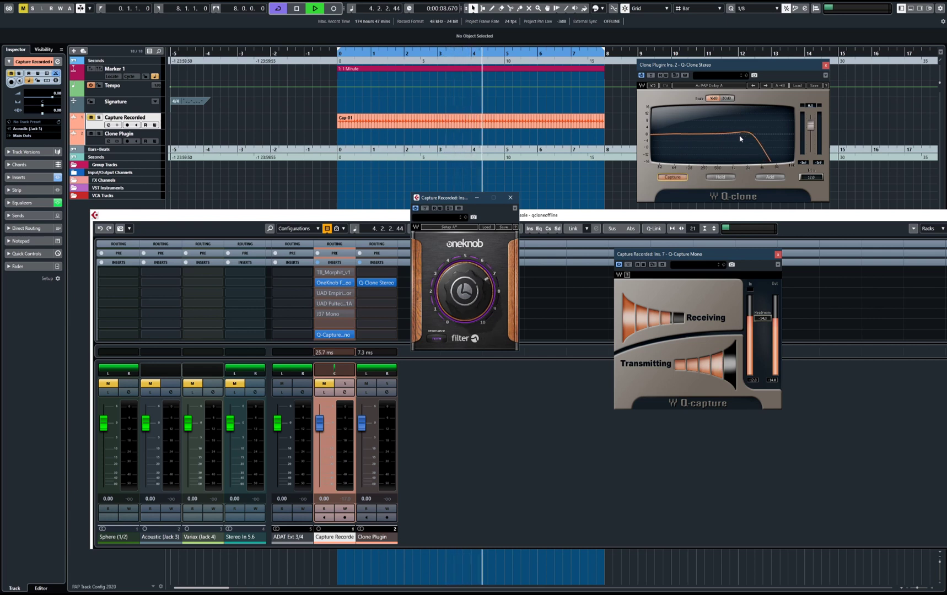
click(424, 208)
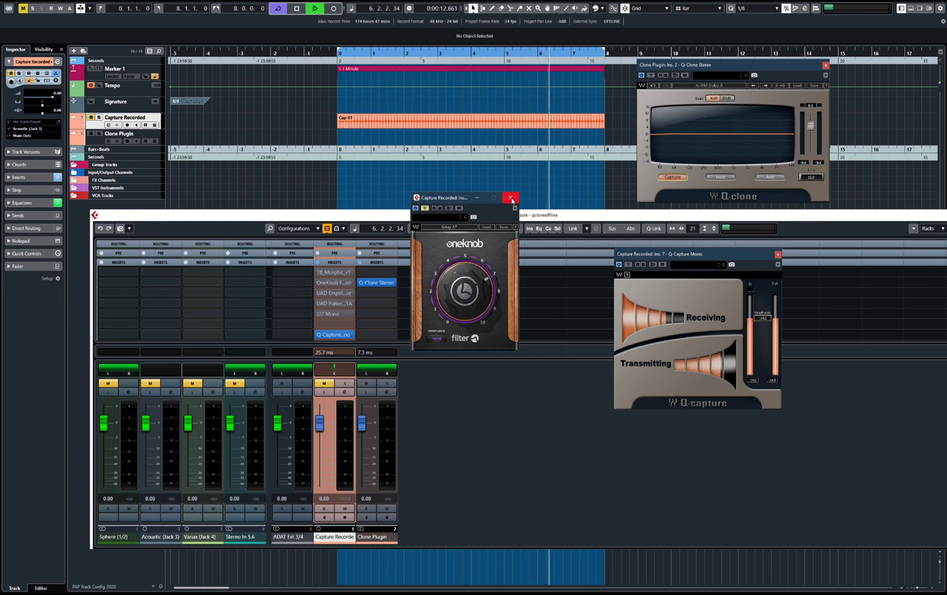
Close the OneKnob Filter editor and open the TB_Morphit editor over the track area
click(511, 199)
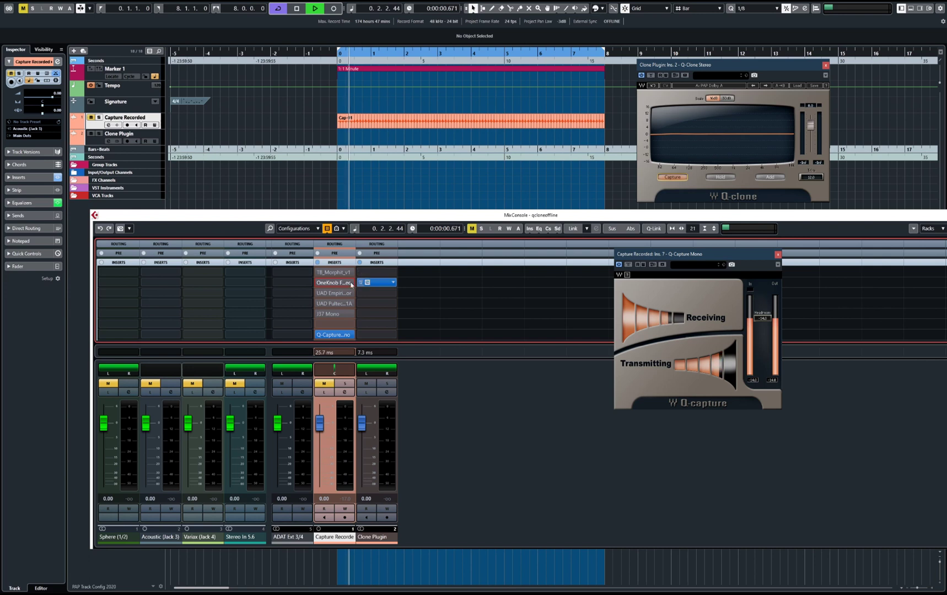
click(324, 271)
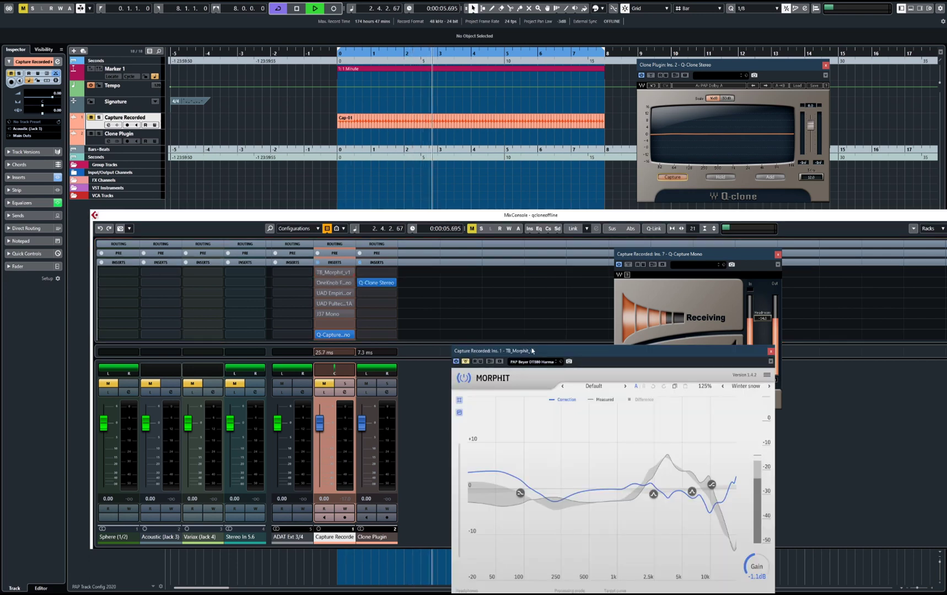
drag(532, 350, 350, 116)
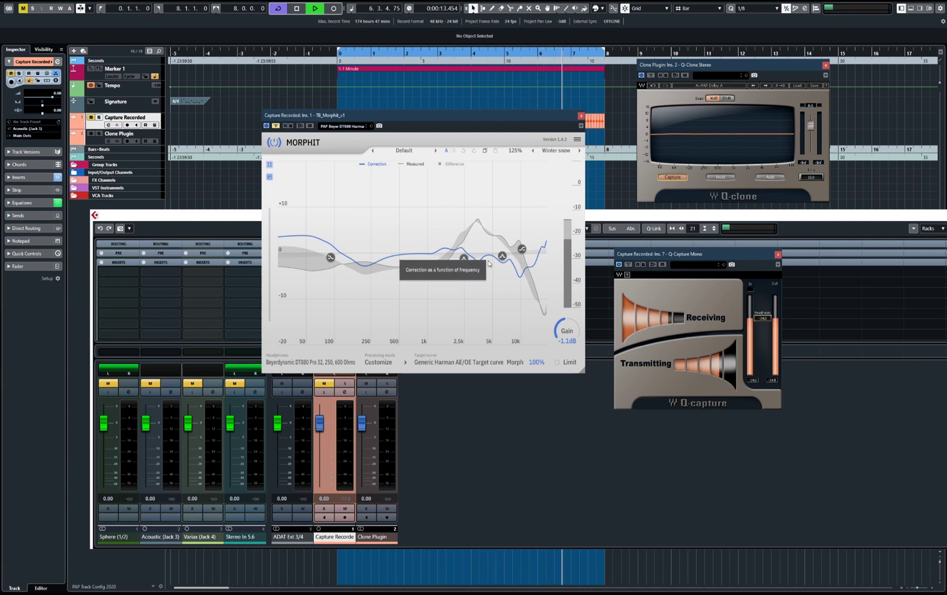
Hide Morphit's Measured curve, re-enable the plugin, and boost its high band to about +8.6 dB
click(269, 177)
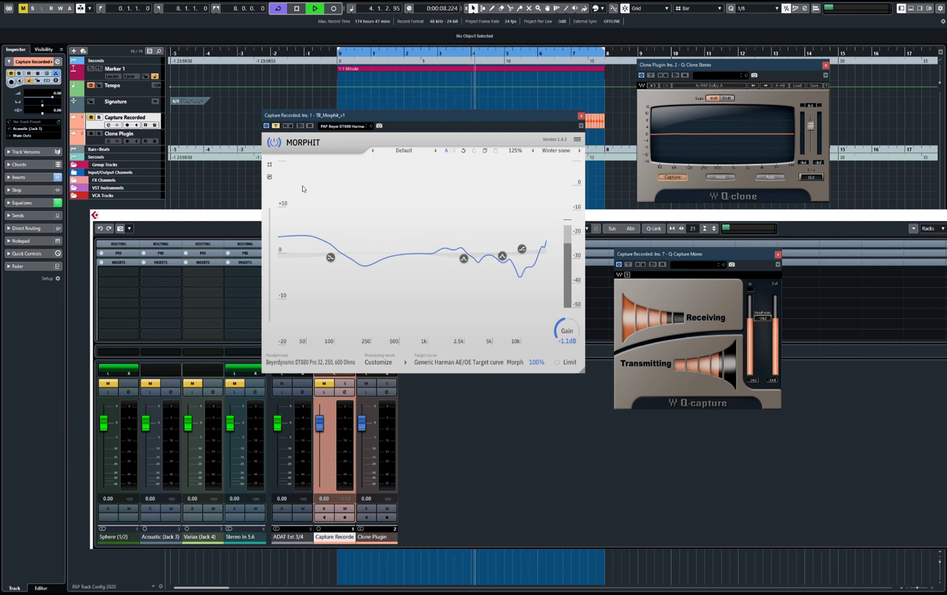
click(277, 126)
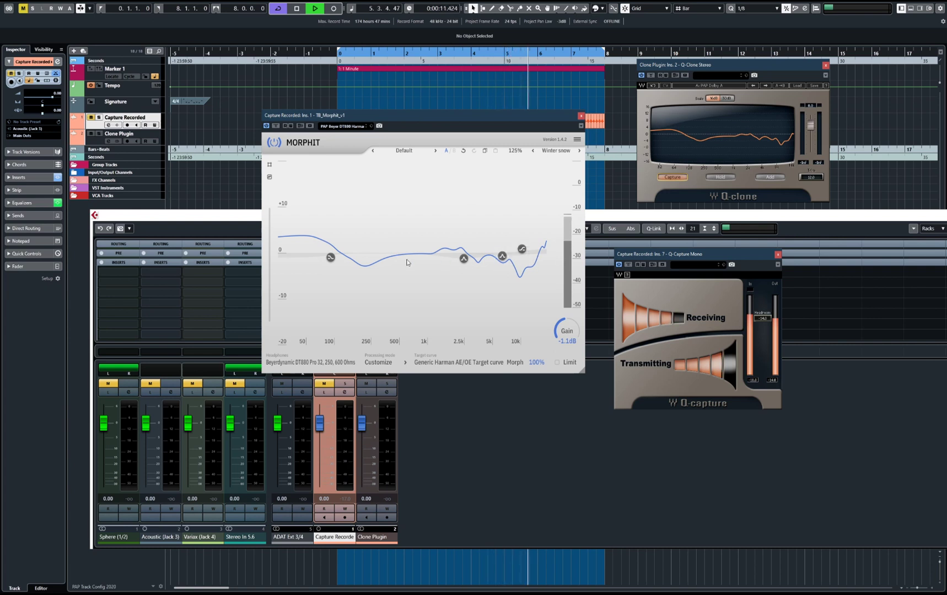
drag(503, 257, 513, 213)
Try Morphit's HD265 presets, then settle on the PAP Beyer DT880 Harman Custom correction preset
click(349, 126)
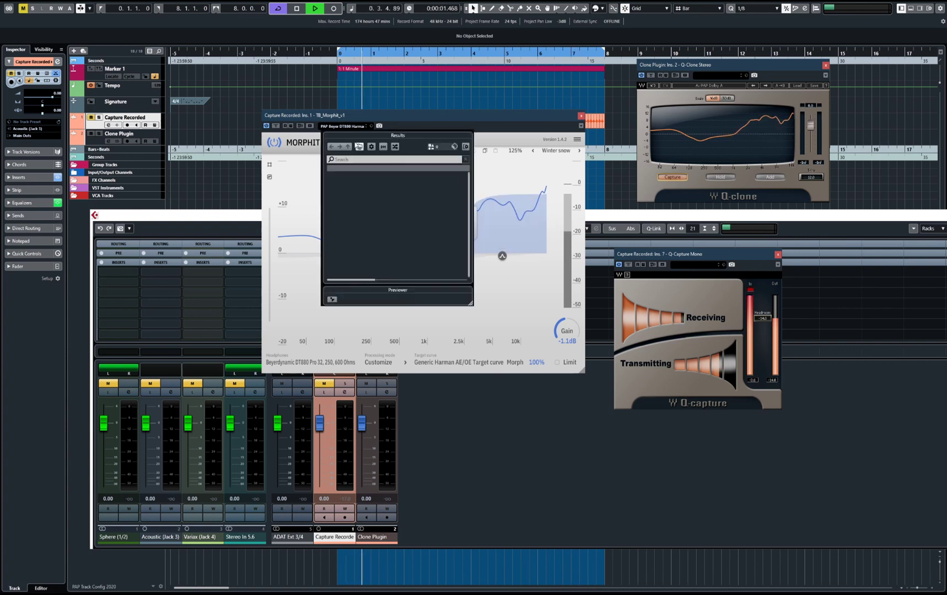
double_click(368, 198)
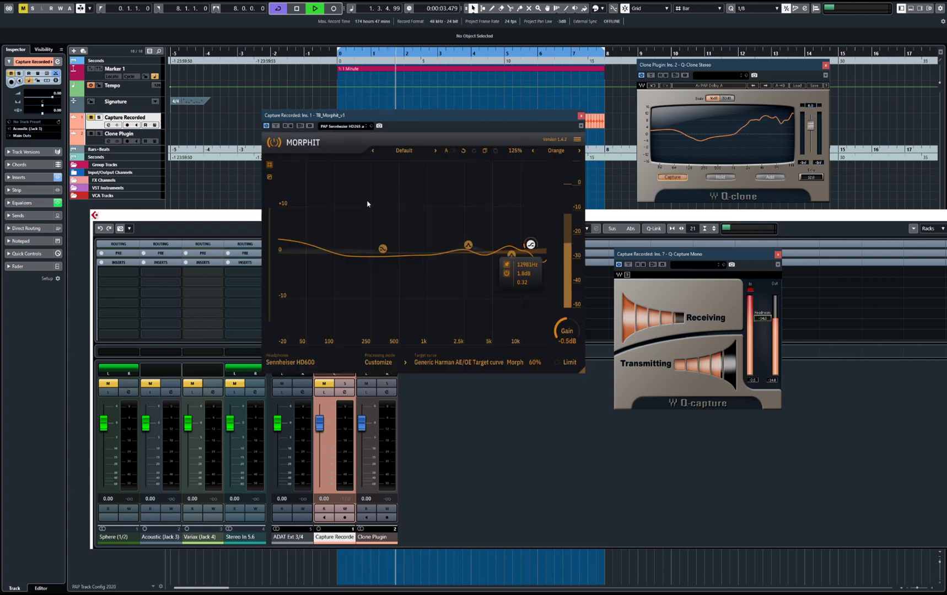
click(349, 127)
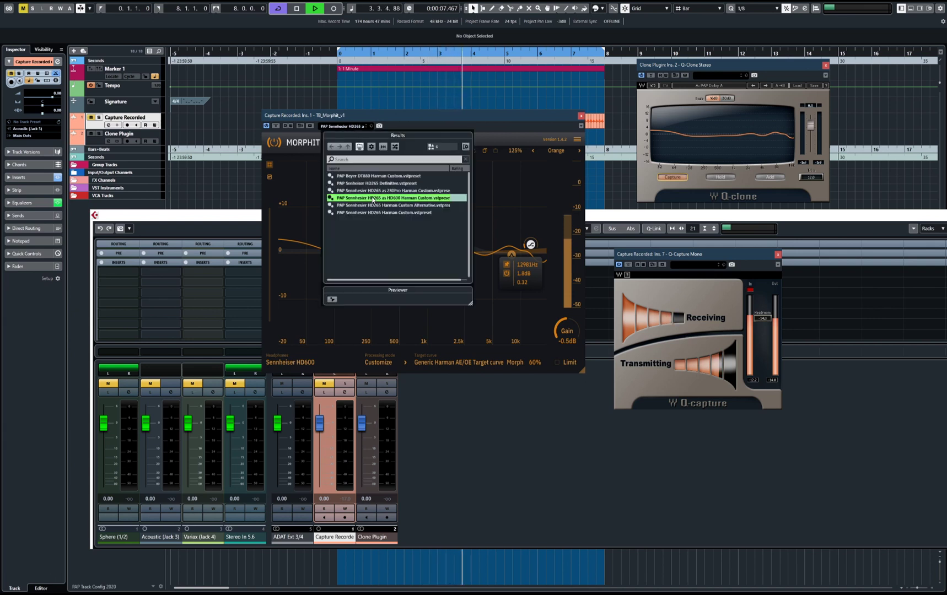
double_click(368, 212)
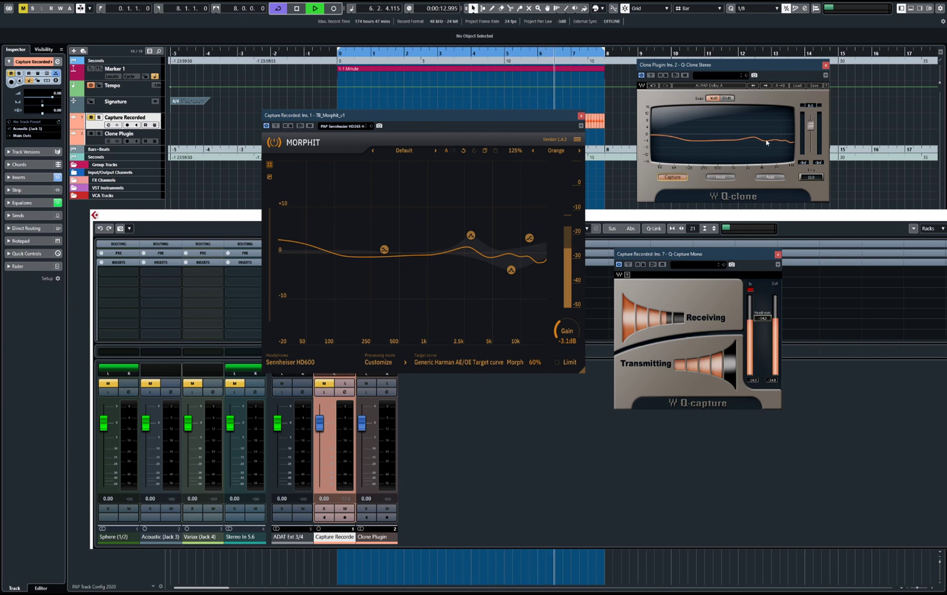
click(347, 127)
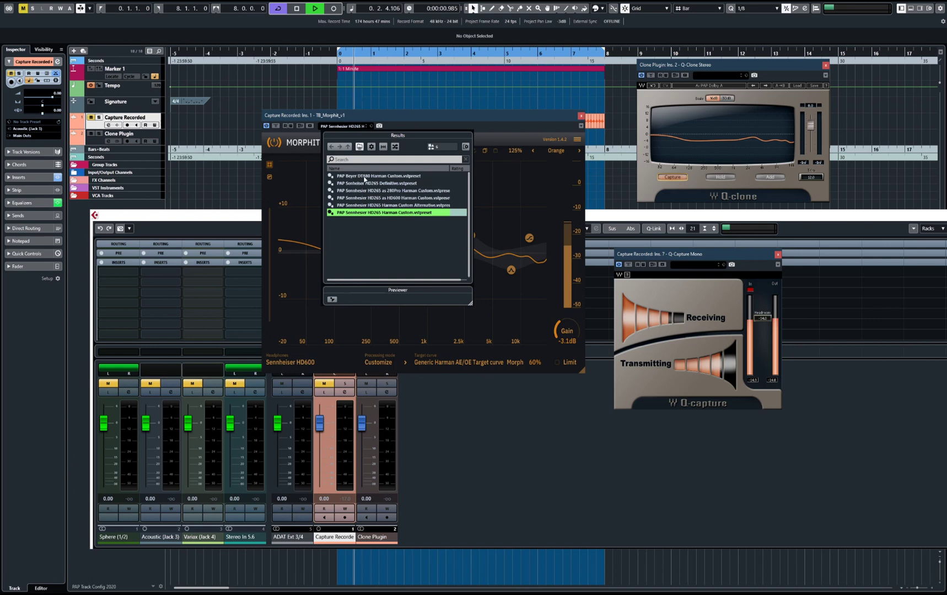
double_click(380, 181)
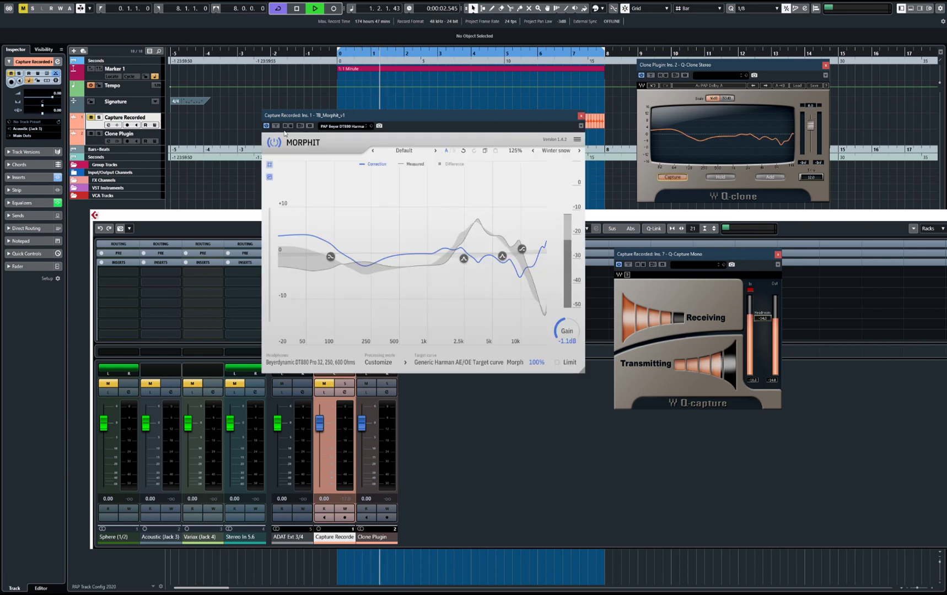
Bypass and close Morphit, then open the UAD Distressor editor and move it up-left
click(276, 126)
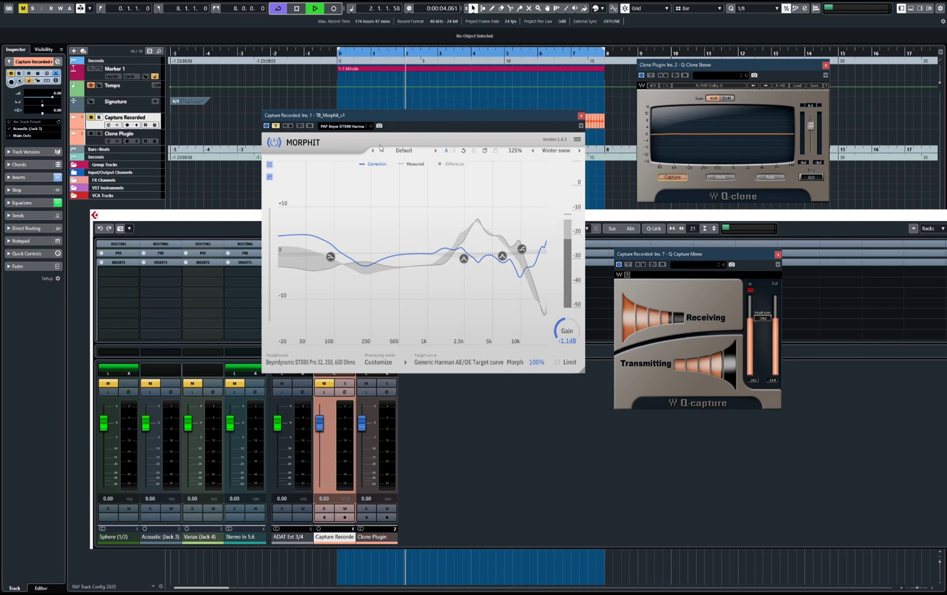
click(582, 117)
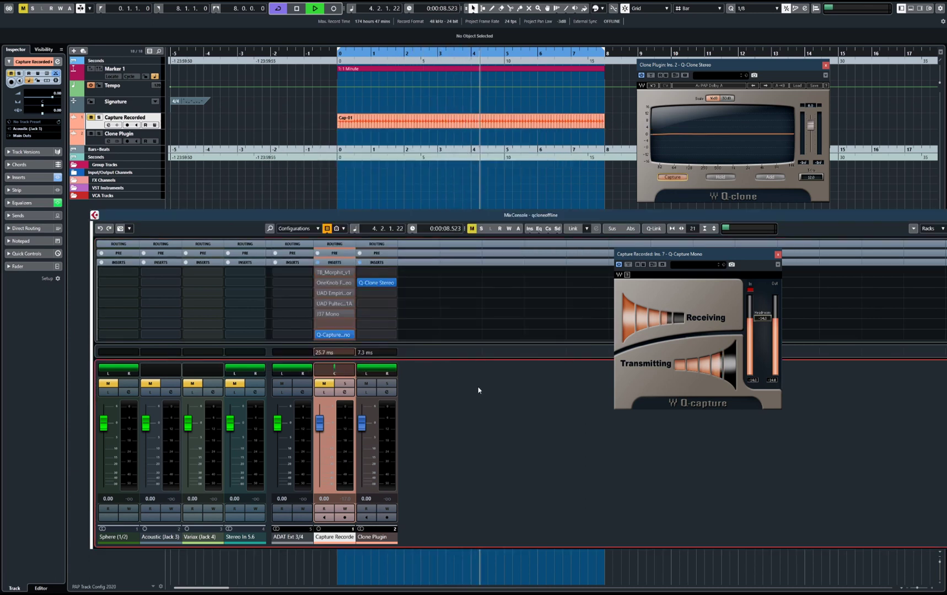
mouse_move(324, 297)
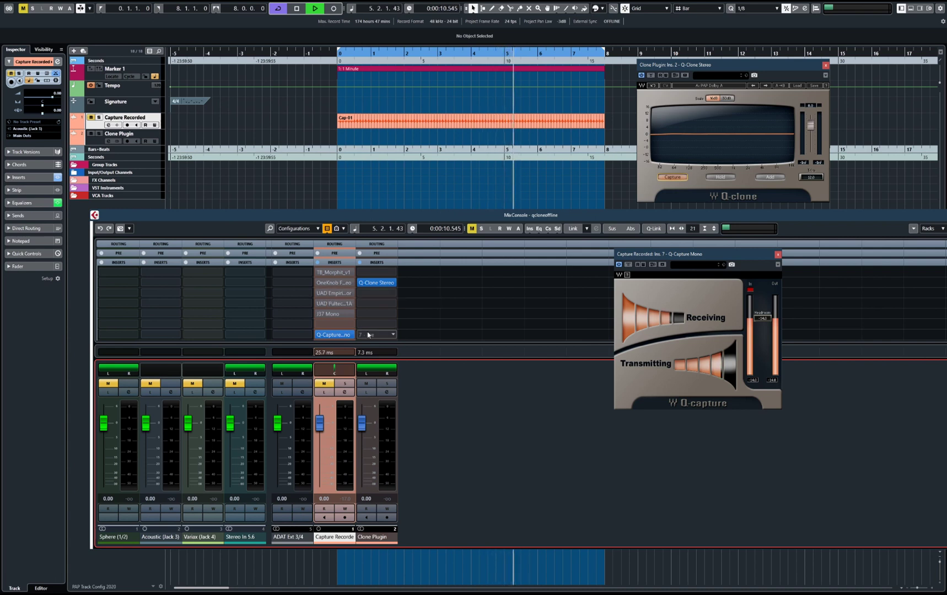
click(322, 296)
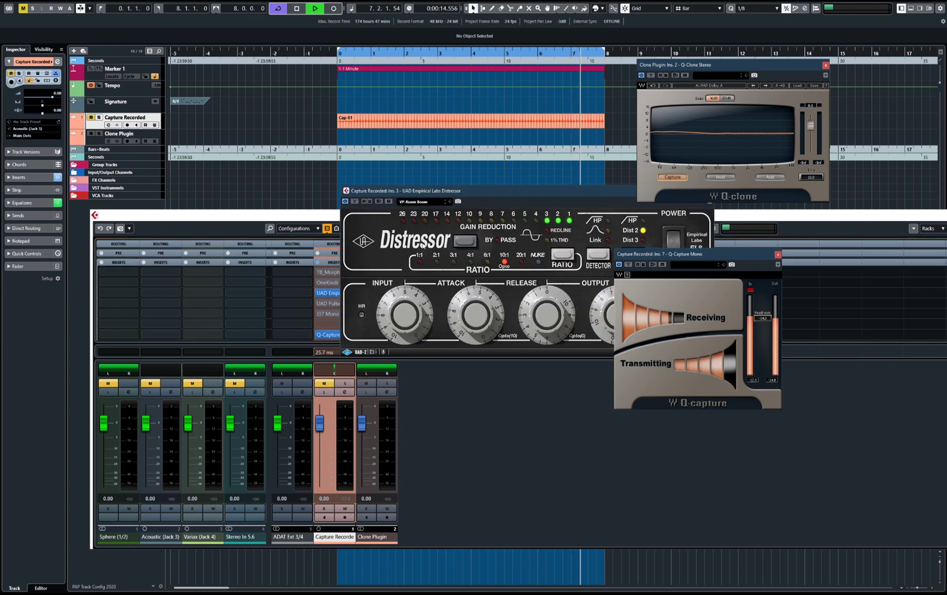
drag(506, 204, 366, 136)
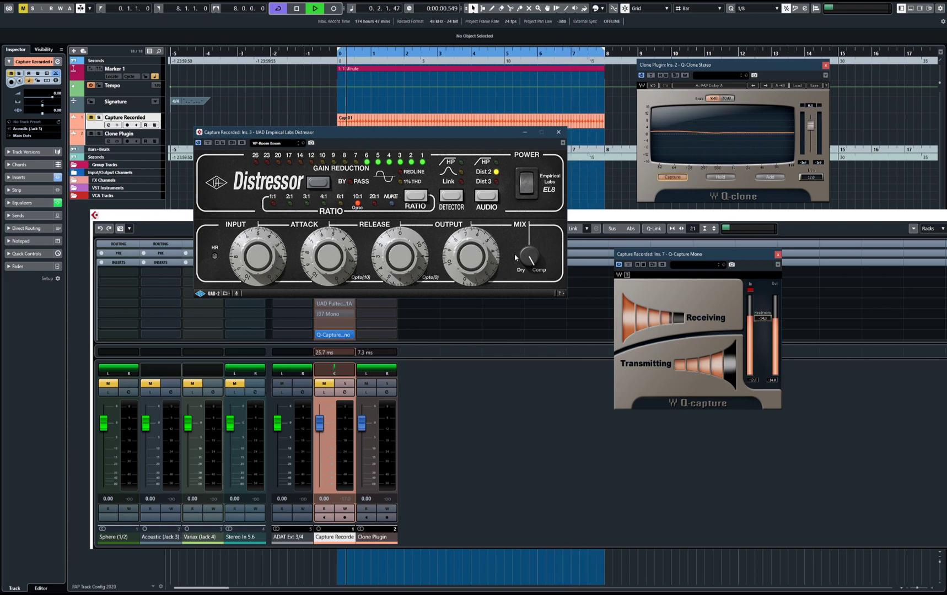
On the Distressor, turn off Dist 2, cycle the detector through HP/Link, and engage audio HP
click(754, 296)
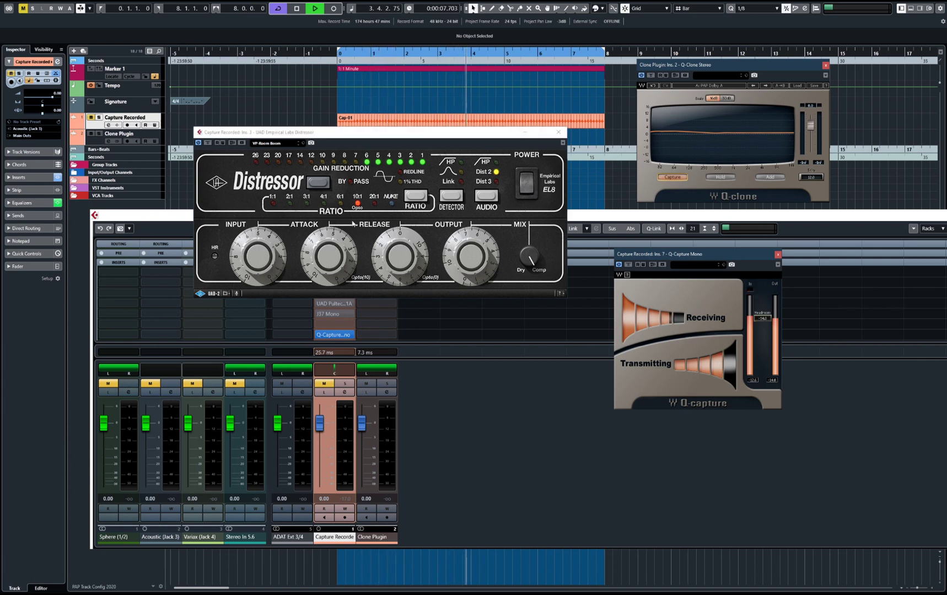
click(495, 175)
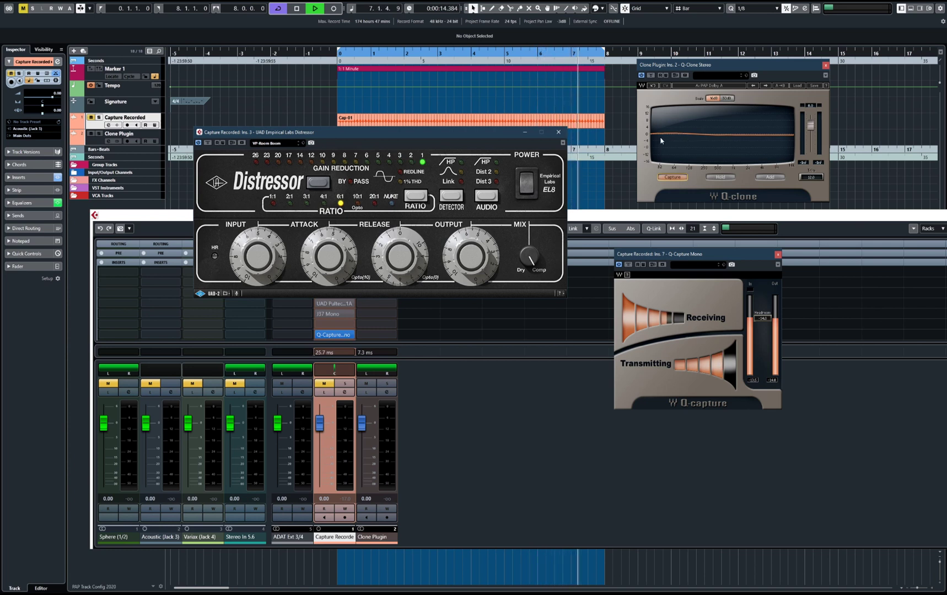
click(447, 197)
click(450, 197)
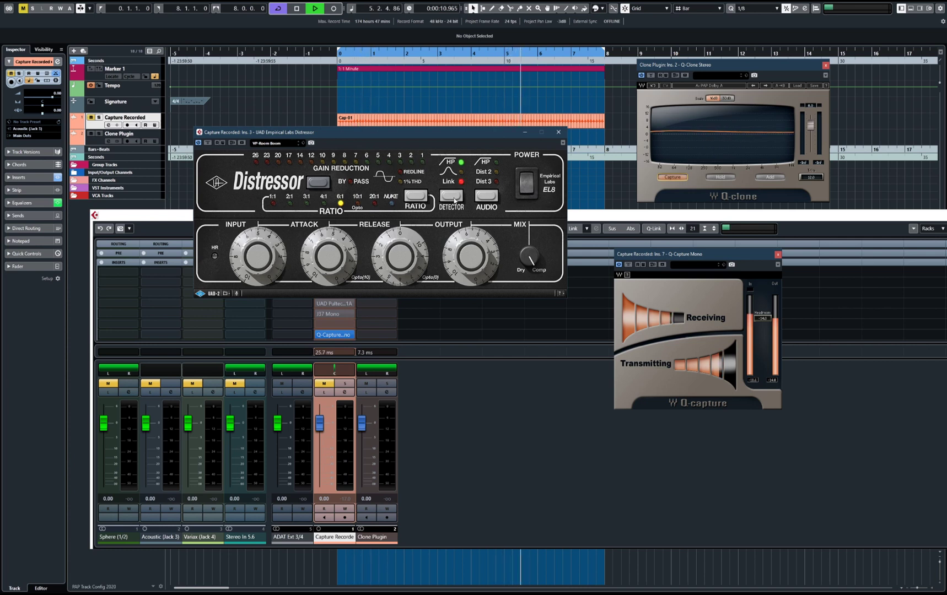
click(452, 197)
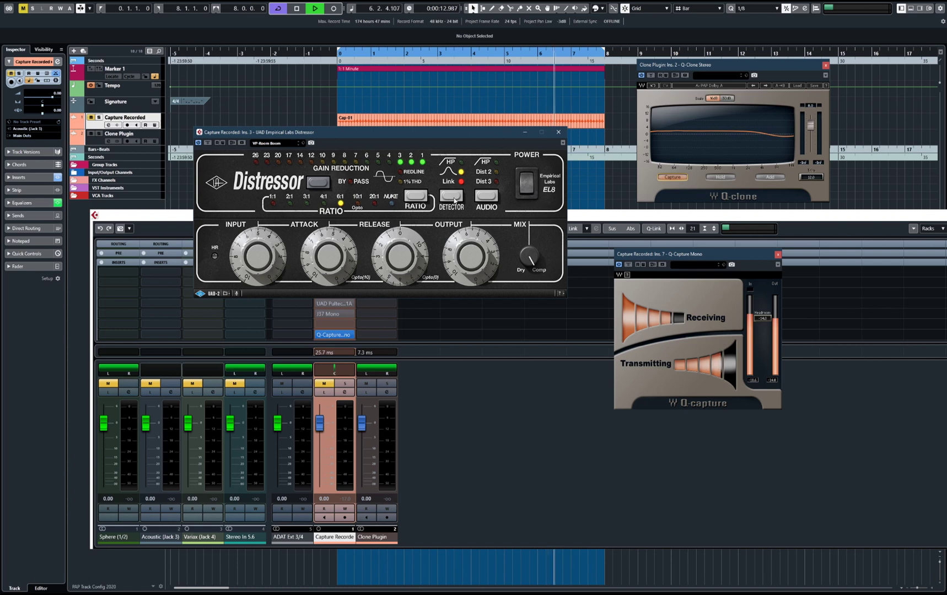
click(486, 196)
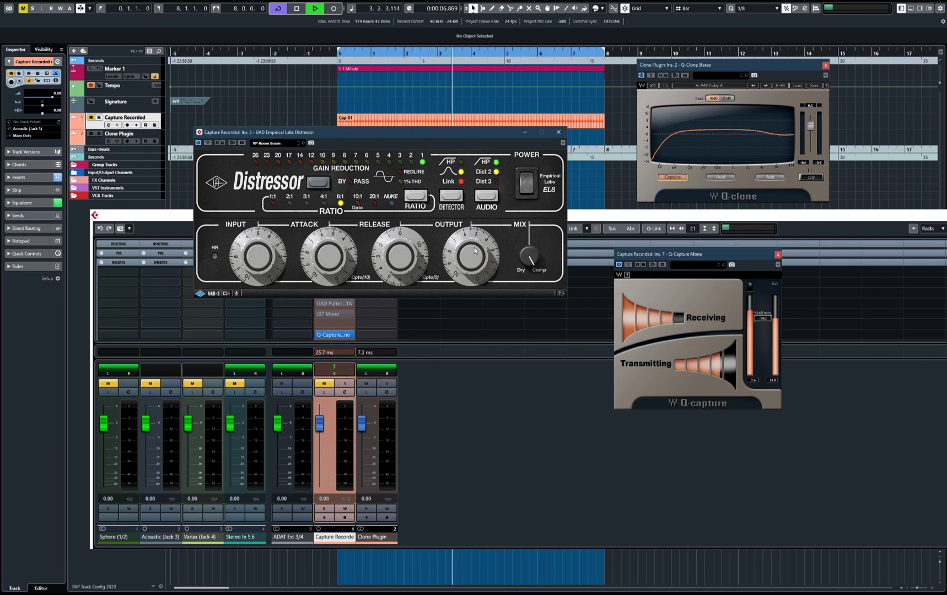
Save Q-Clone's captured Distressor curve to a new preset file with a Distressor-based name
click(813, 86)
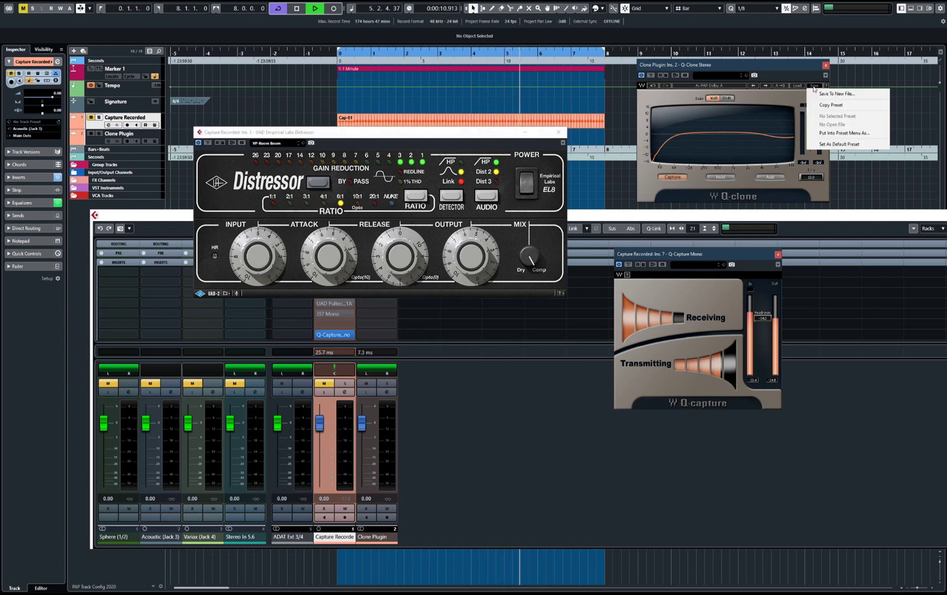
click(844, 134)
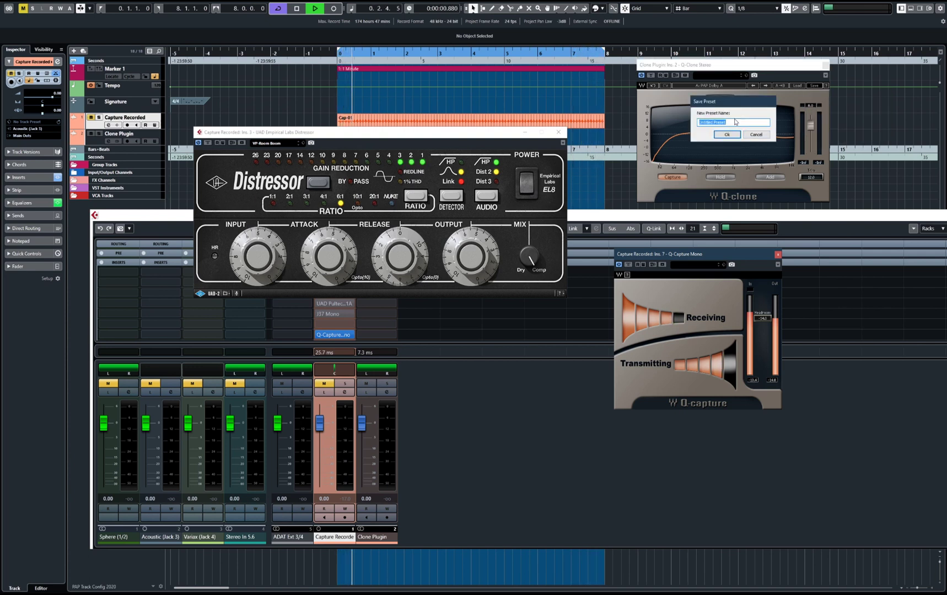
text(Phil D)
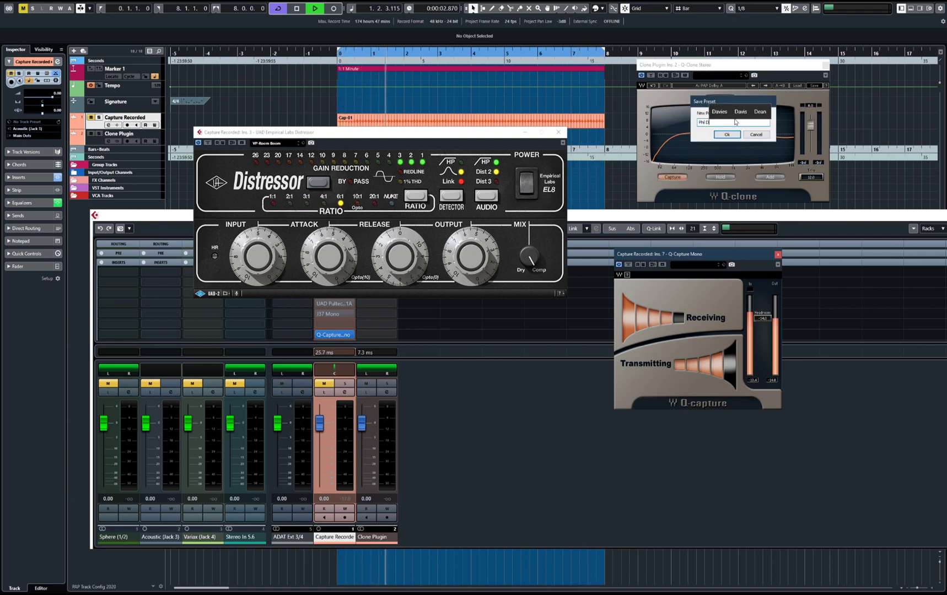
text(istress)
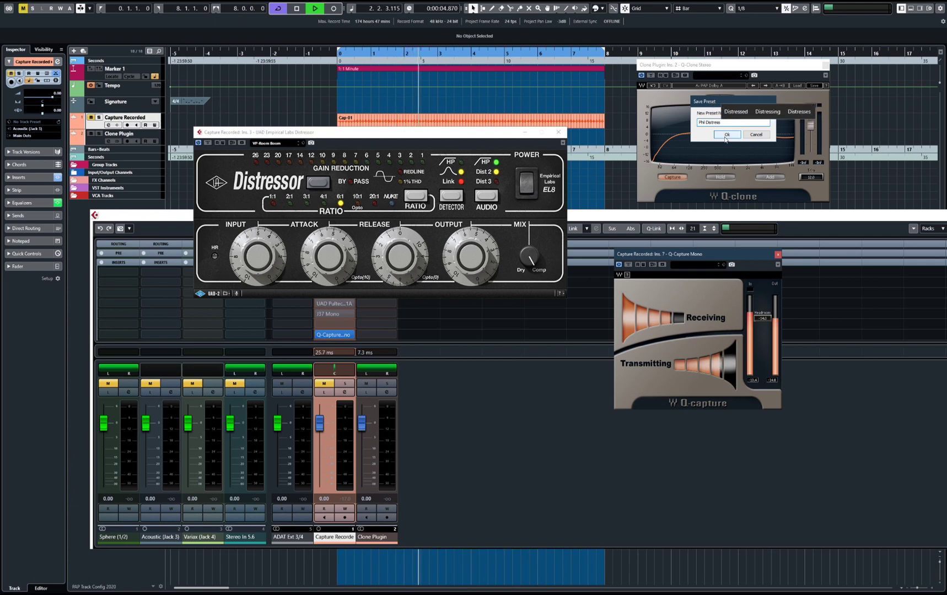
click(726, 135)
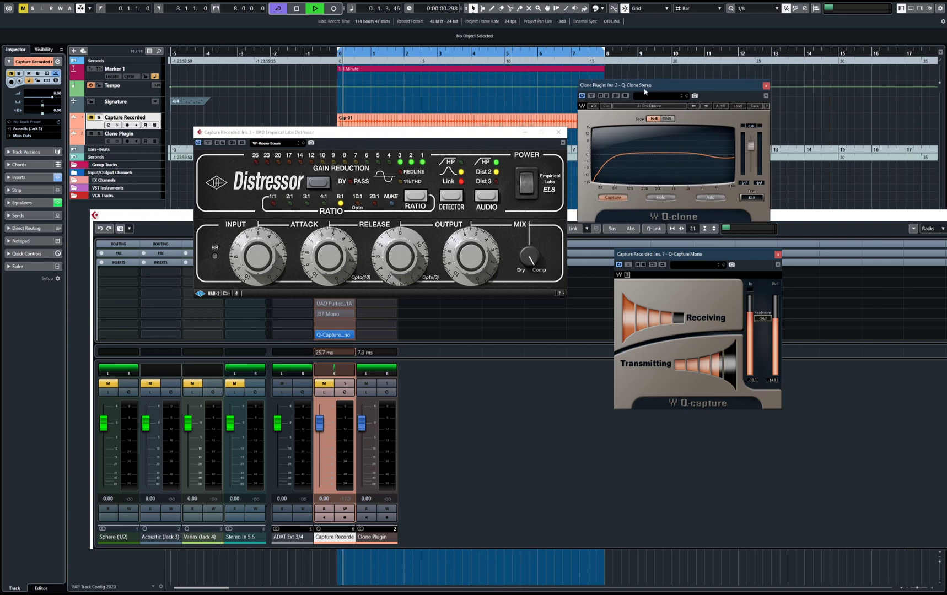
Reset Q-Clone by loading the EQ1 Flat preset
click(737, 107)
mouse_move(764, 171)
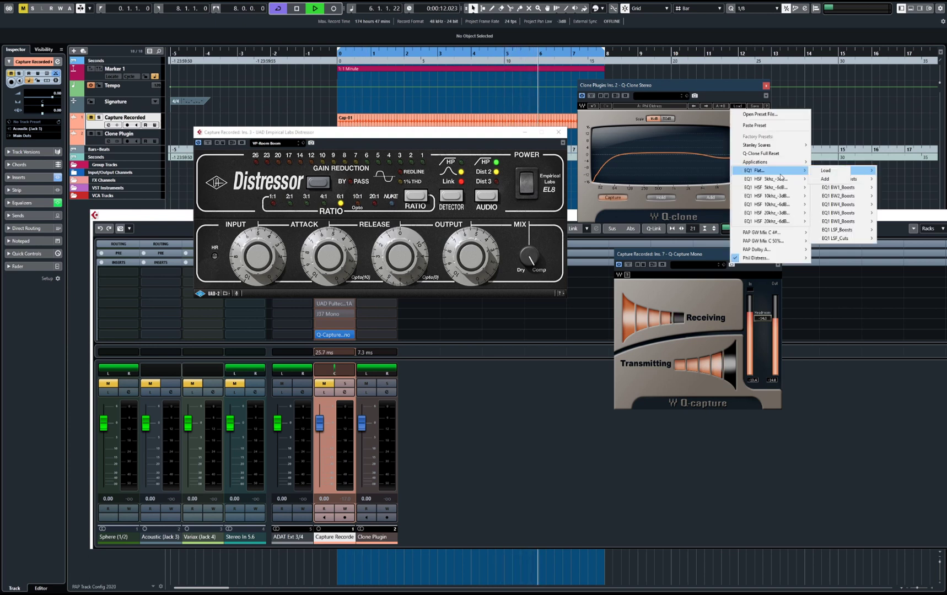
click(835, 170)
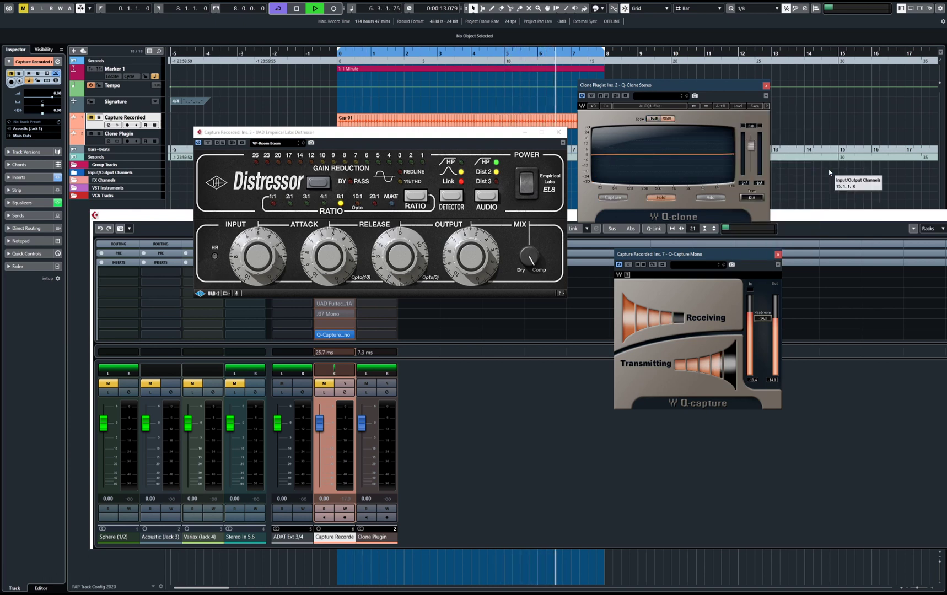
Reload the saved Distressor preset in Q-Clone and close the Distressor editor
click(742, 108)
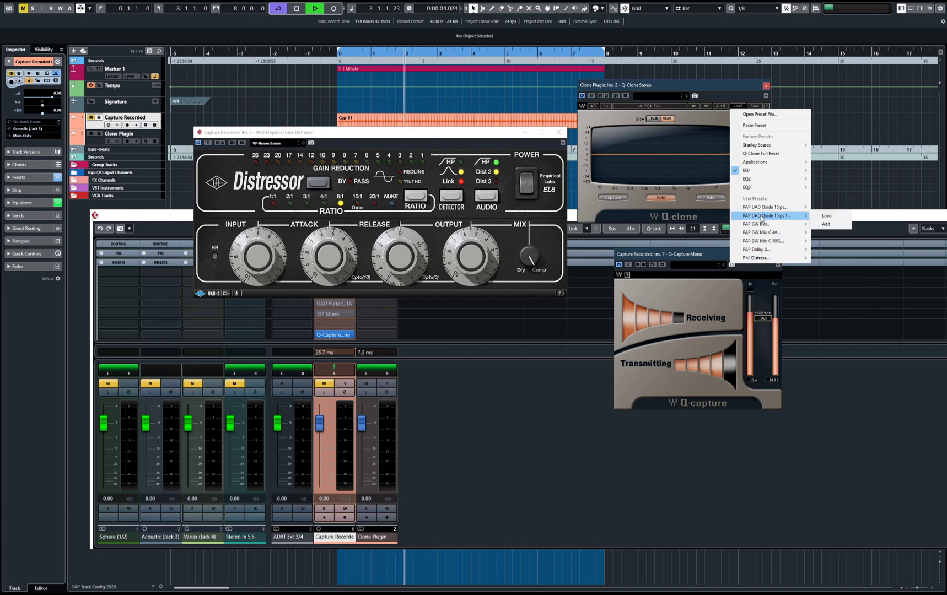
mouse_move(758, 263)
click(824, 258)
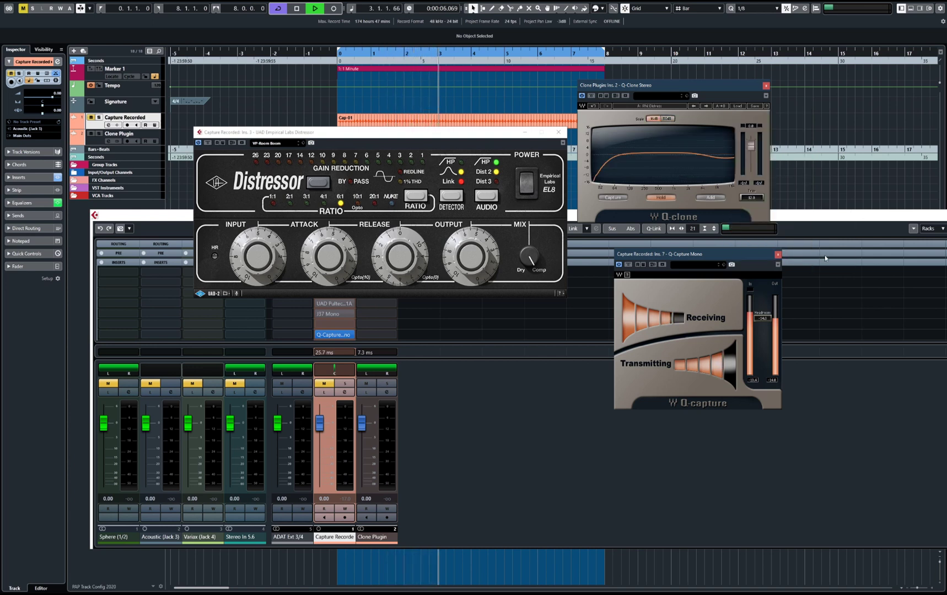
click(558, 132)
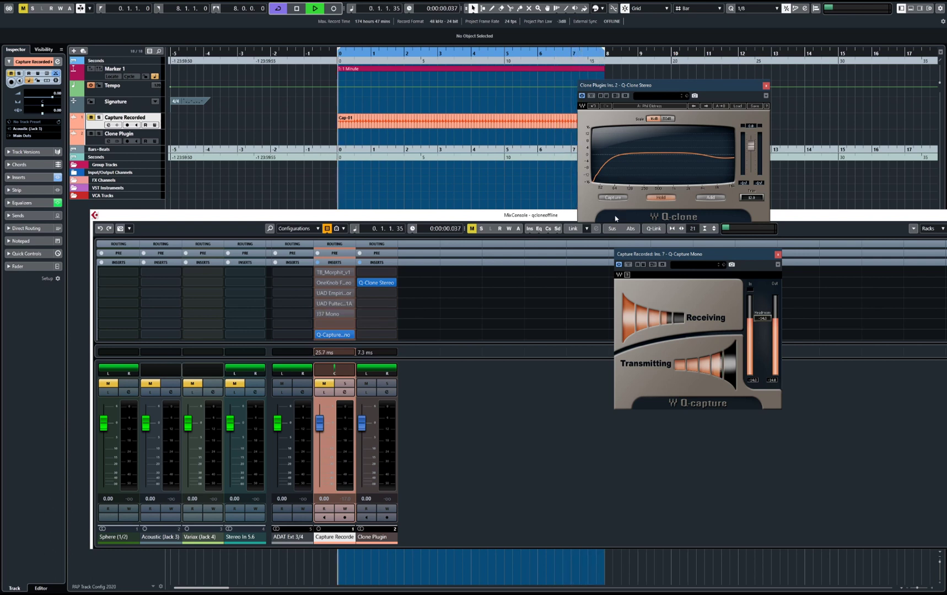
Open the Pultec EQP-1A, raise its low-frequency boost and change its high-frequency setting
click(325, 303)
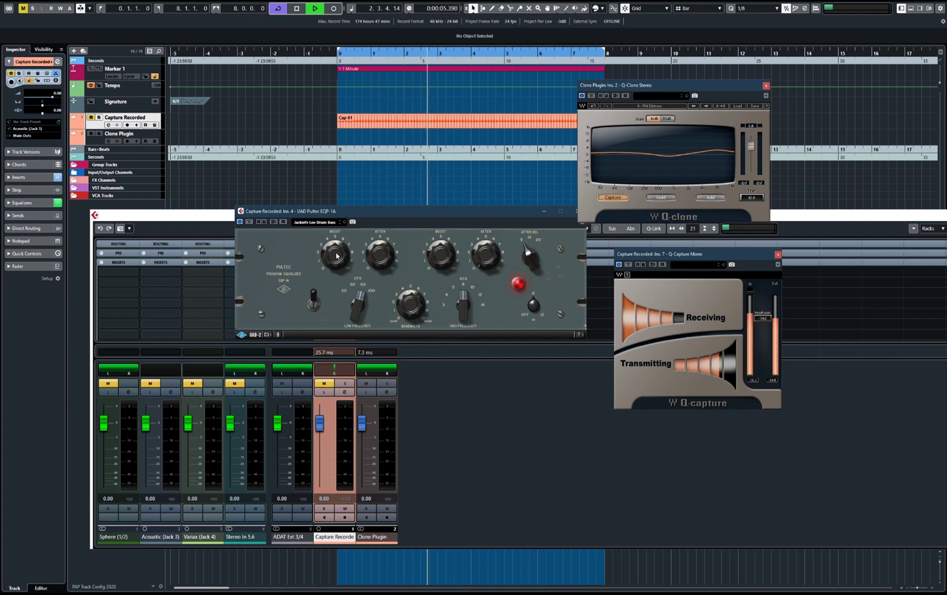
drag(336, 259, 342, 243)
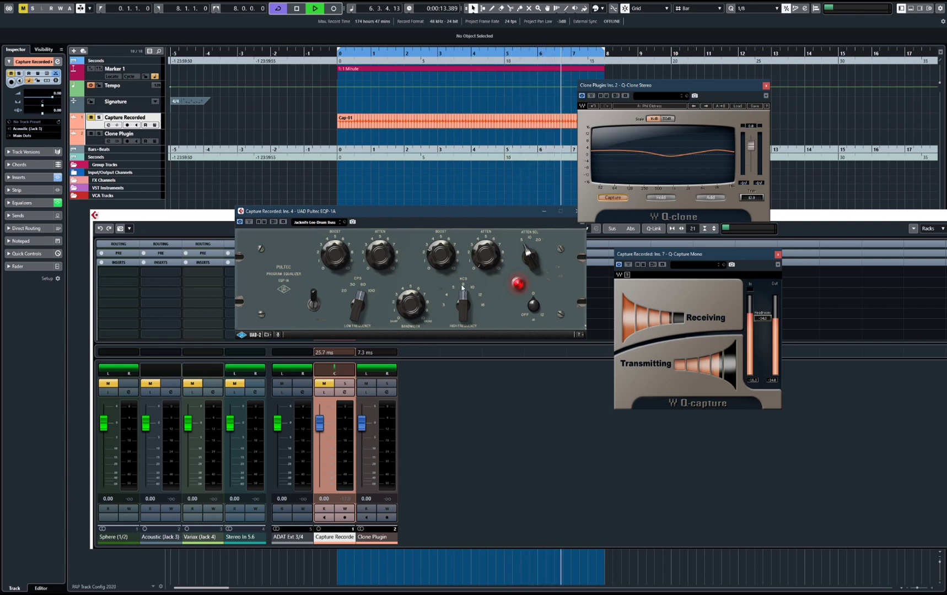
drag(463, 294, 467, 297)
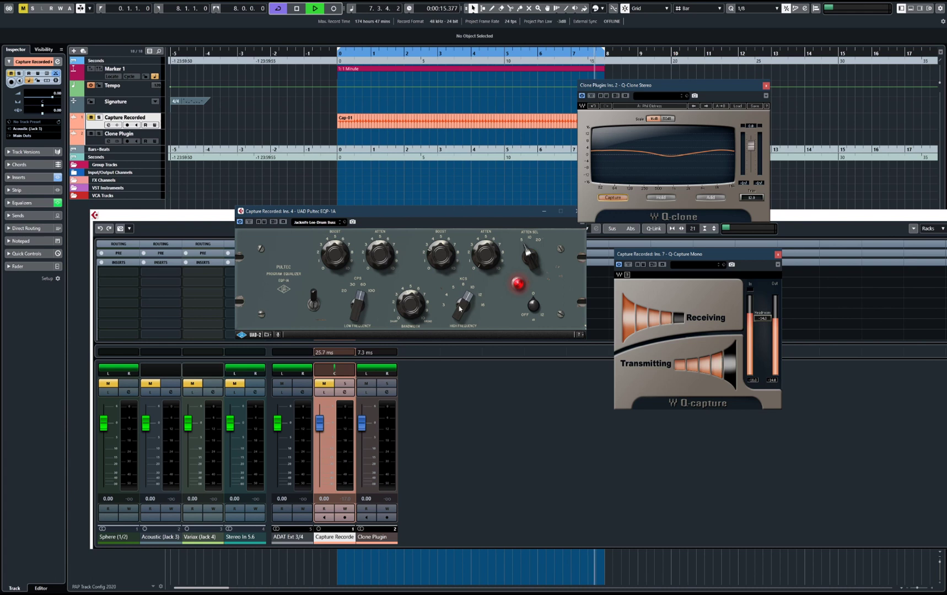
drag(393, 217, 354, 138)
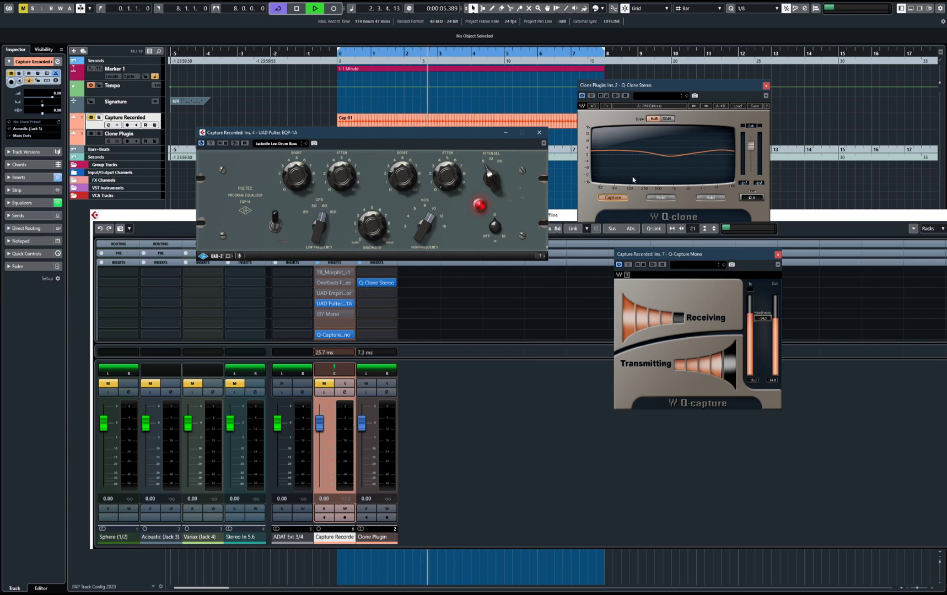
drag(364, 135, 382, 224)
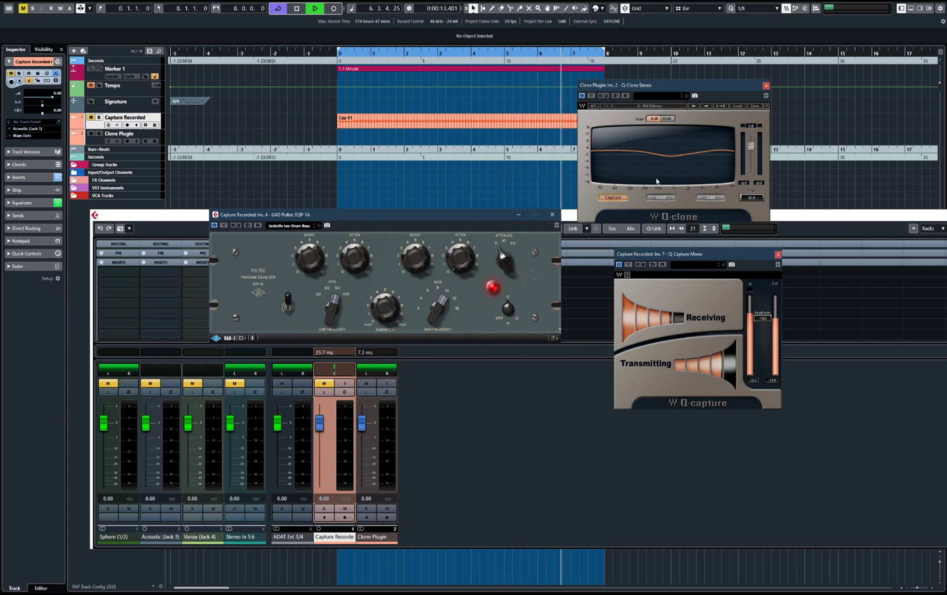
Save the Pultec curve as a Q-Clone user preset via Put Into Preset Menu As, then close the Pultec
click(740, 107)
click(751, 107)
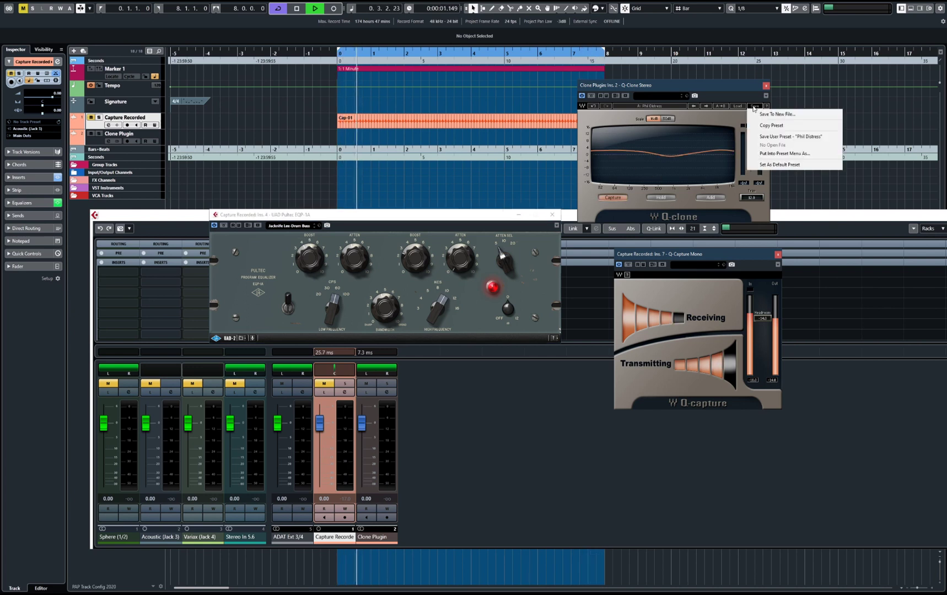
click(785, 154)
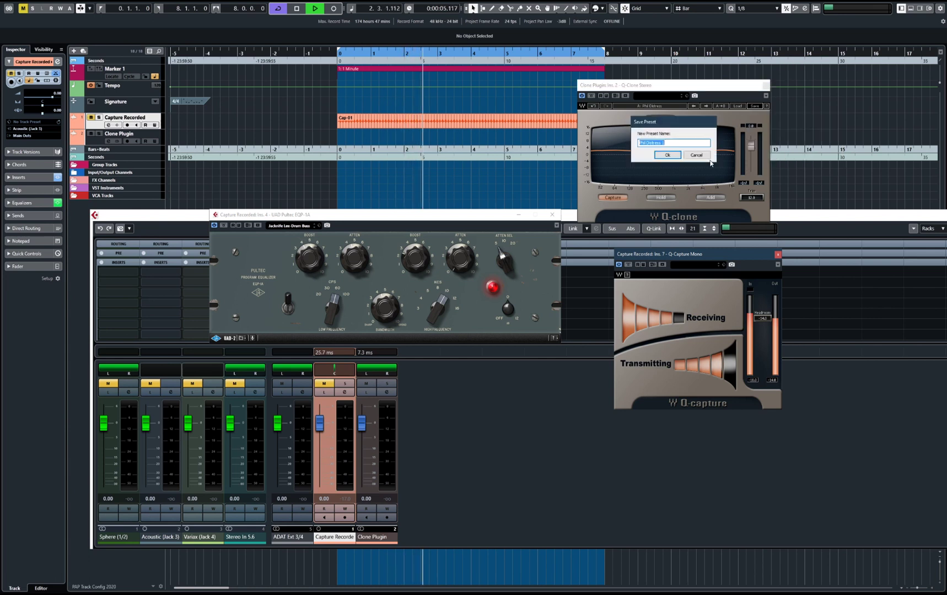
text(Phil Pu)
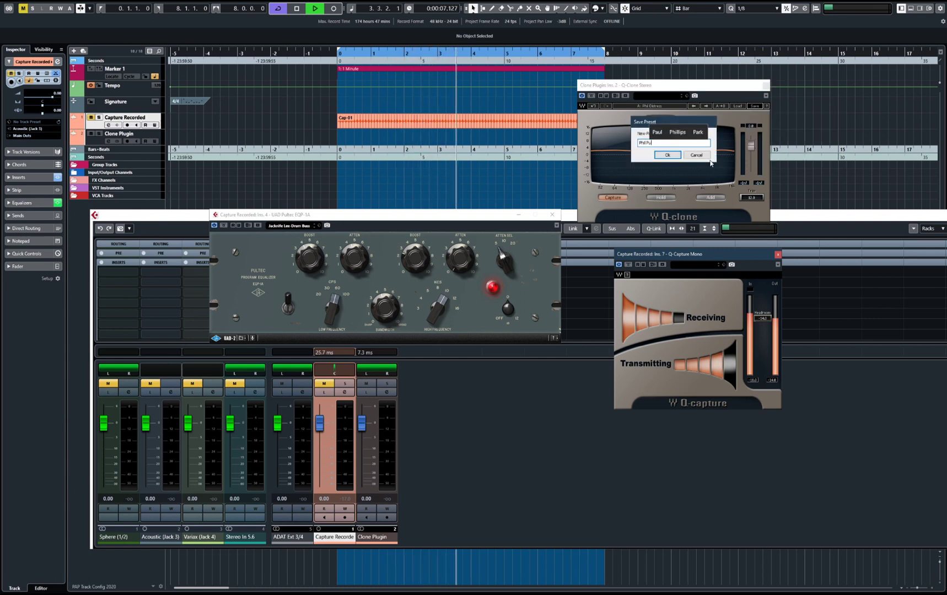
text(ltec)
key(Return)
click(552, 214)
click(318, 305)
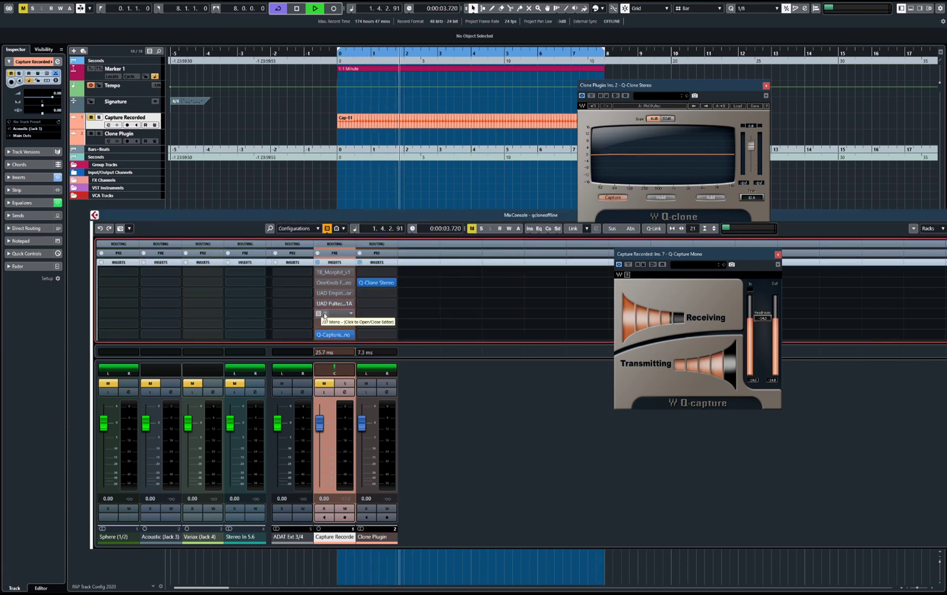
Open the J37 Mono plugin, try formulas and speeds, and settle on formula 811 at speed 15
click(323, 313)
drag(433, 171, 382, 163)
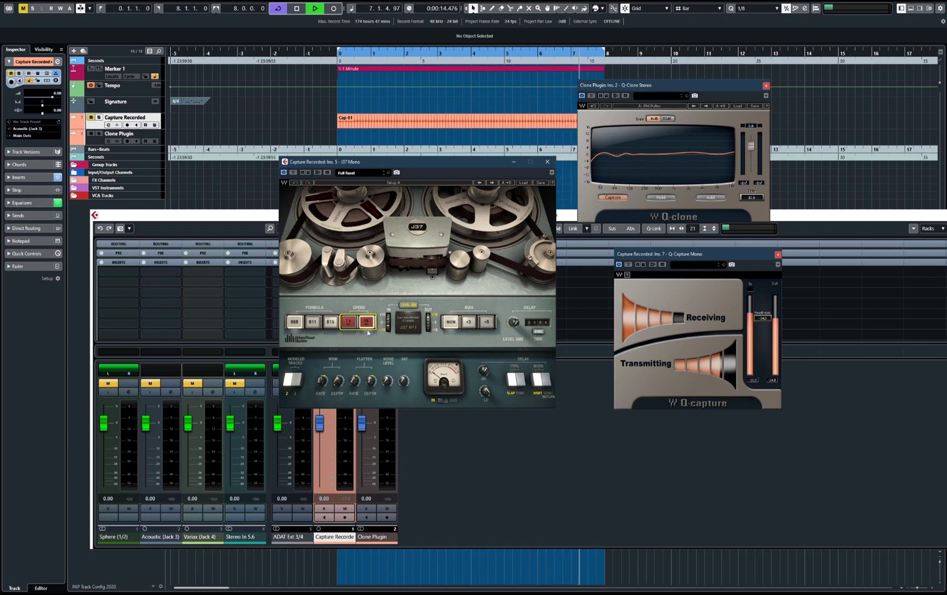
click(329, 324)
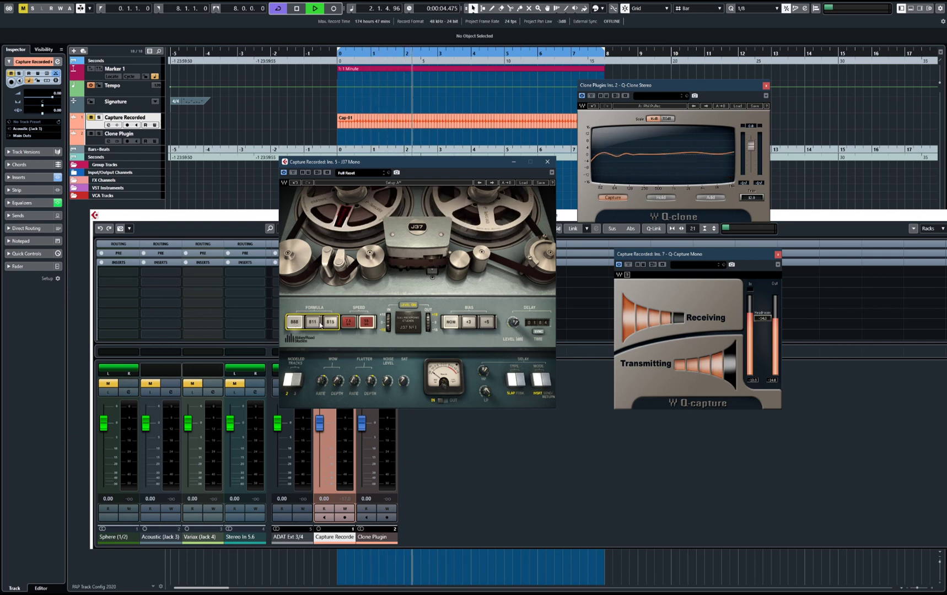
click(348, 324)
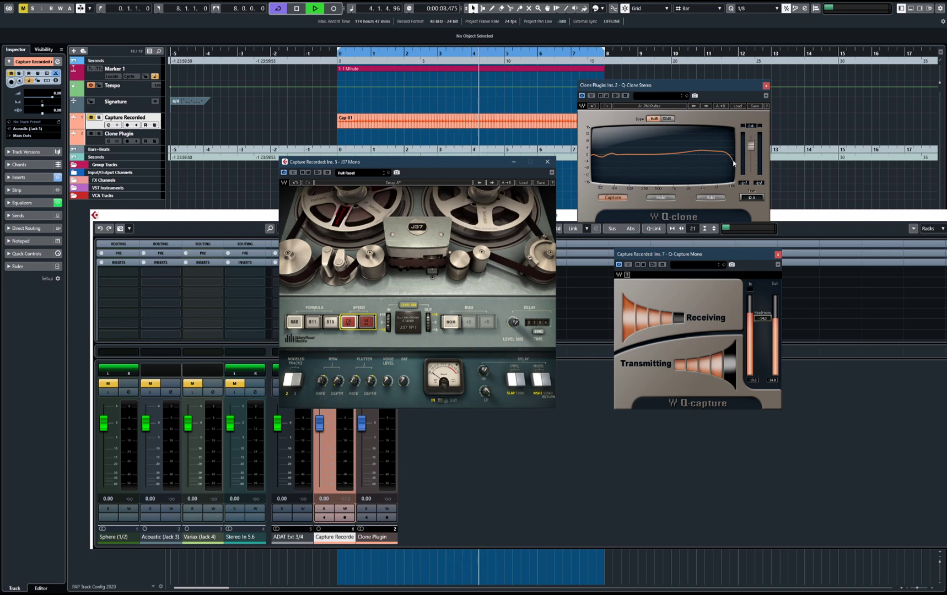
click(366, 322)
click(297, 323)
click(318, 323)
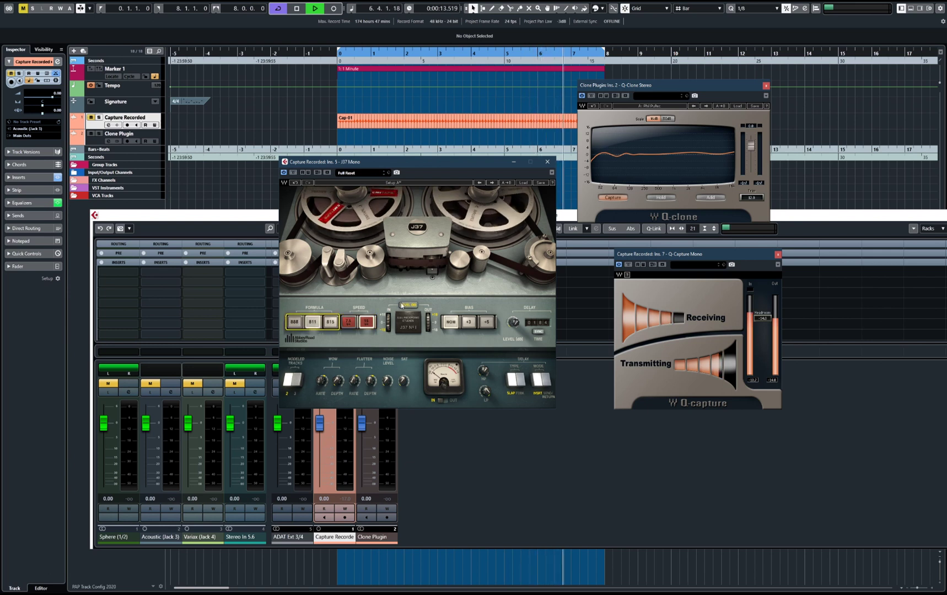
click(754, 106)
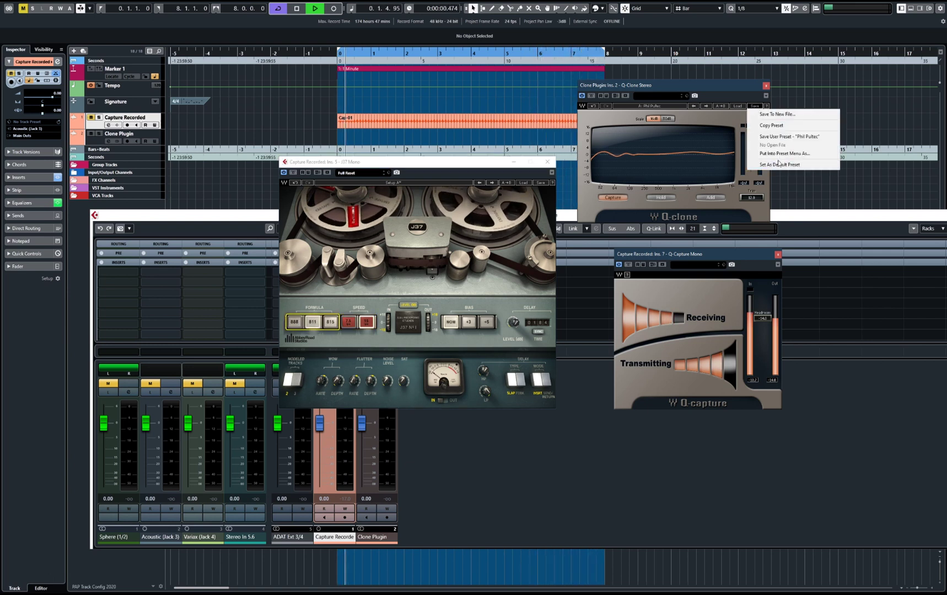
Load the PAP GW Mix C 50% preset in Q-Clone and close the J37 window
click(738, 106)
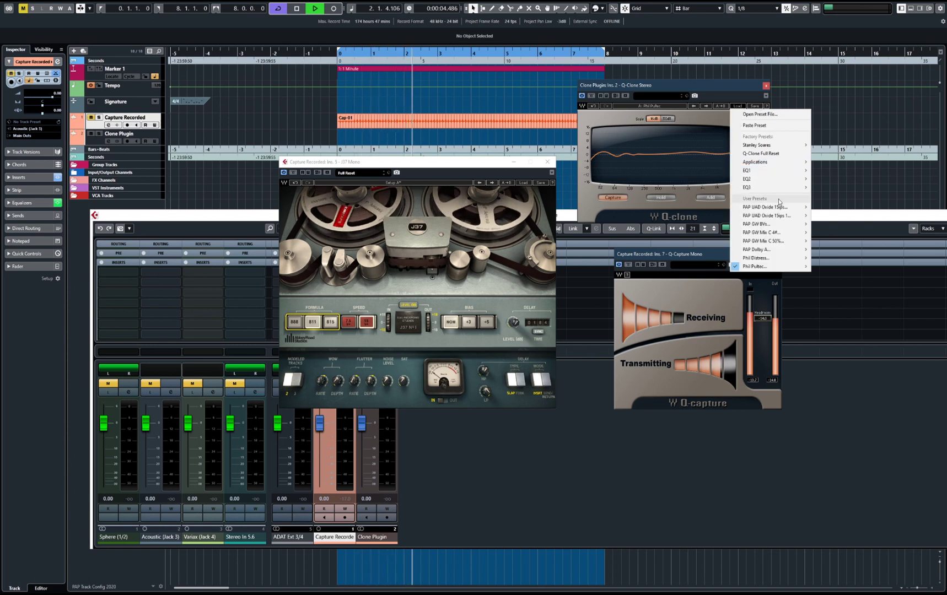
click(827, 207)
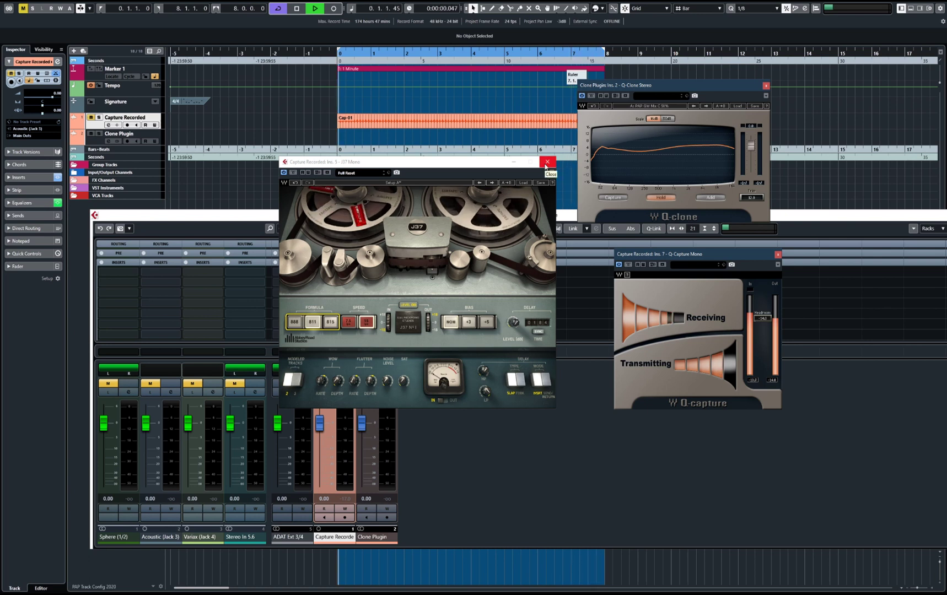
click(546, 163)
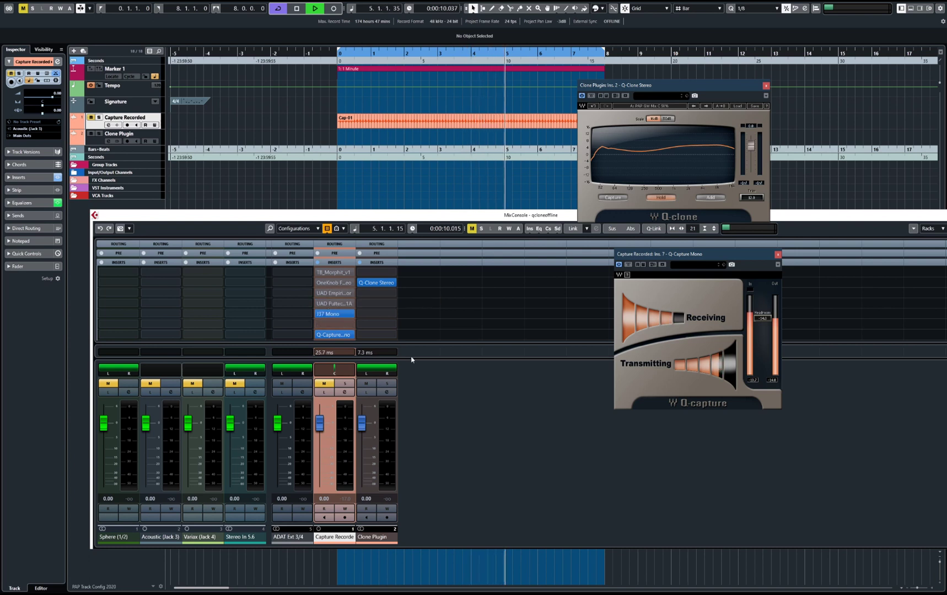
Capture the Distressor–Pultec–J37 chain in Q-Clone, opening and closing each plugin's editor
click(332, 293)
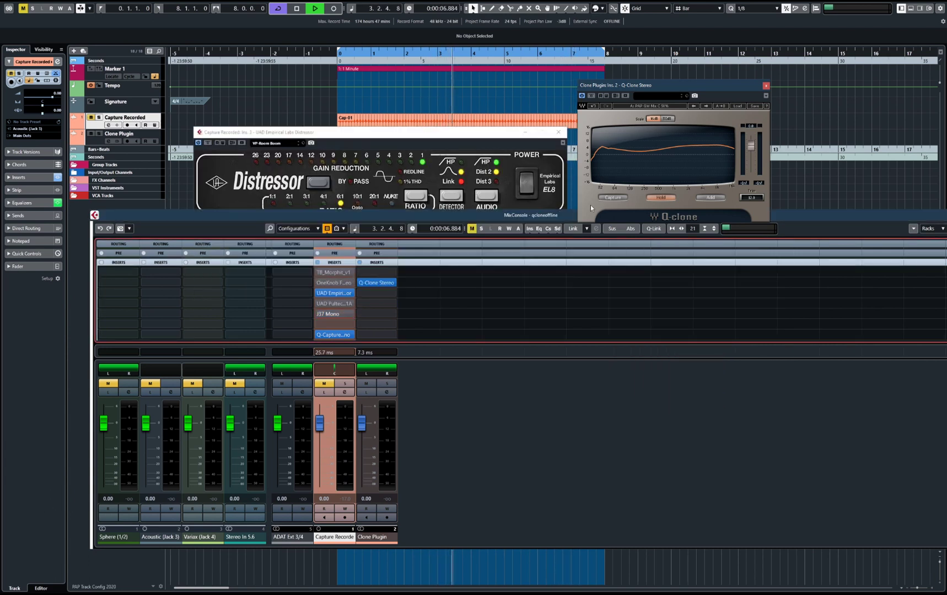
click(613, 198)
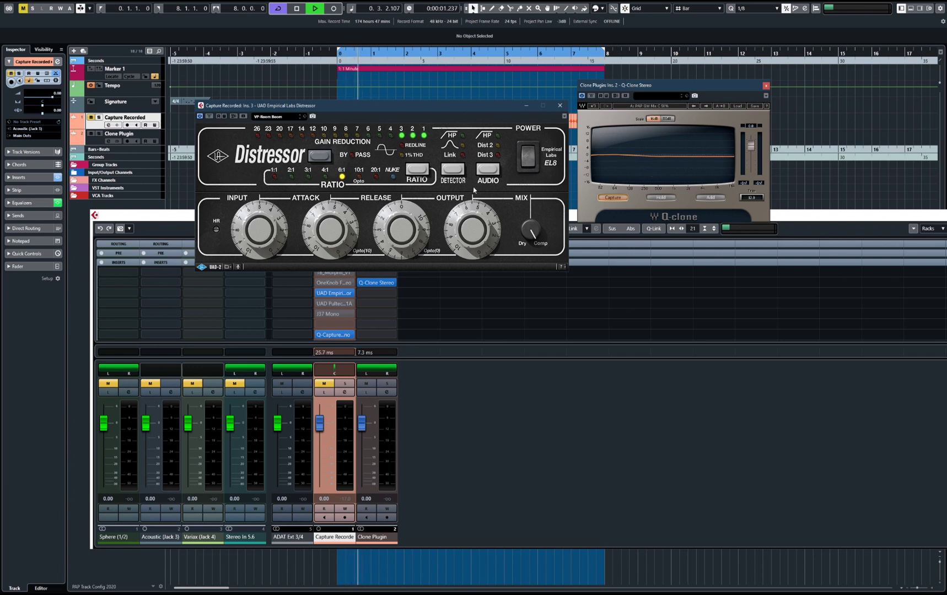
click(560, 105)
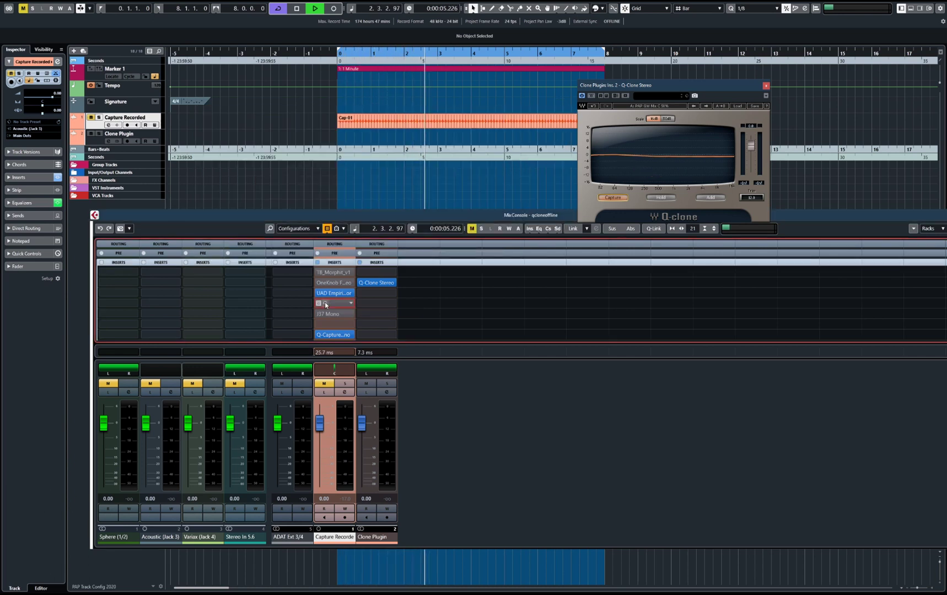
click(324, 302)
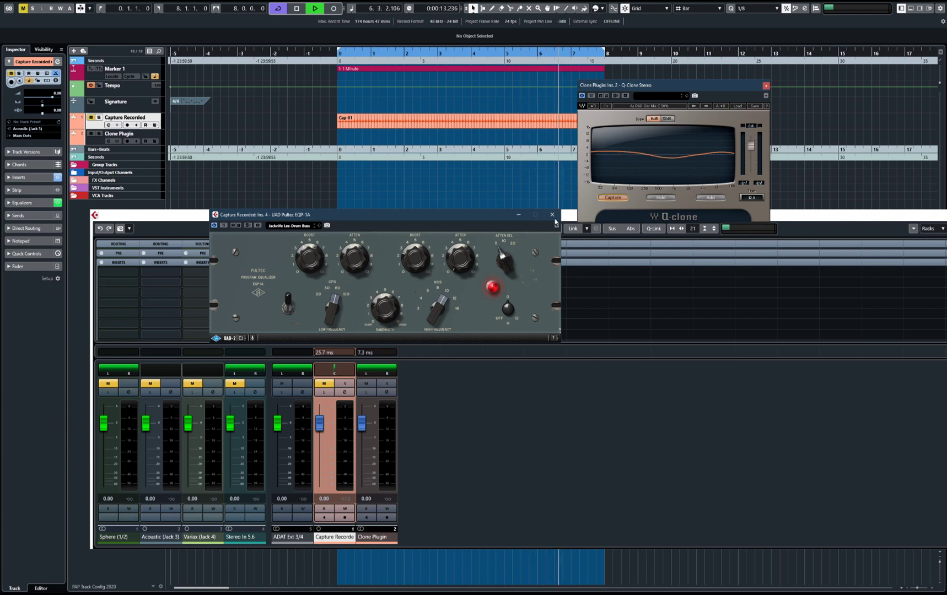
click(552, 216)
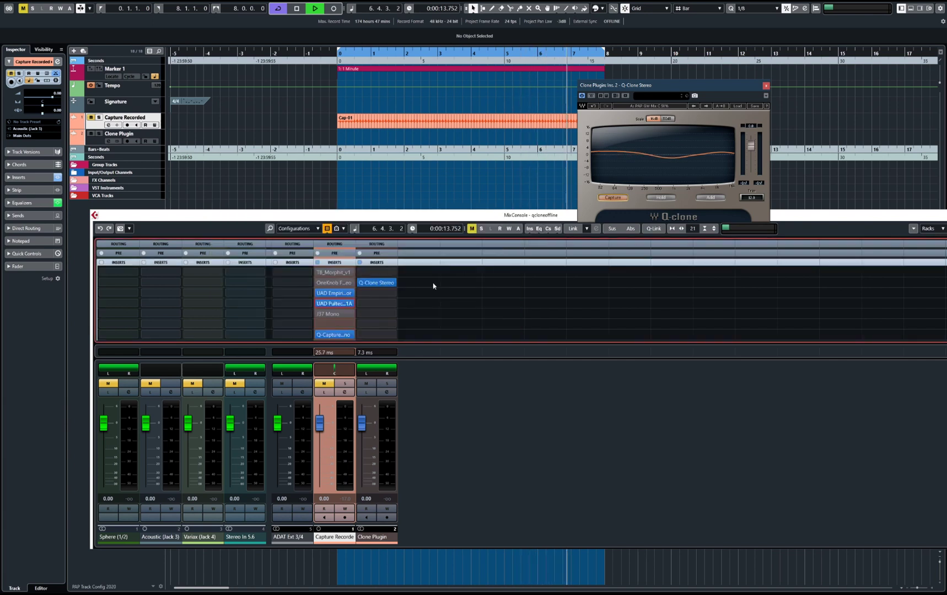
click(324, 313)
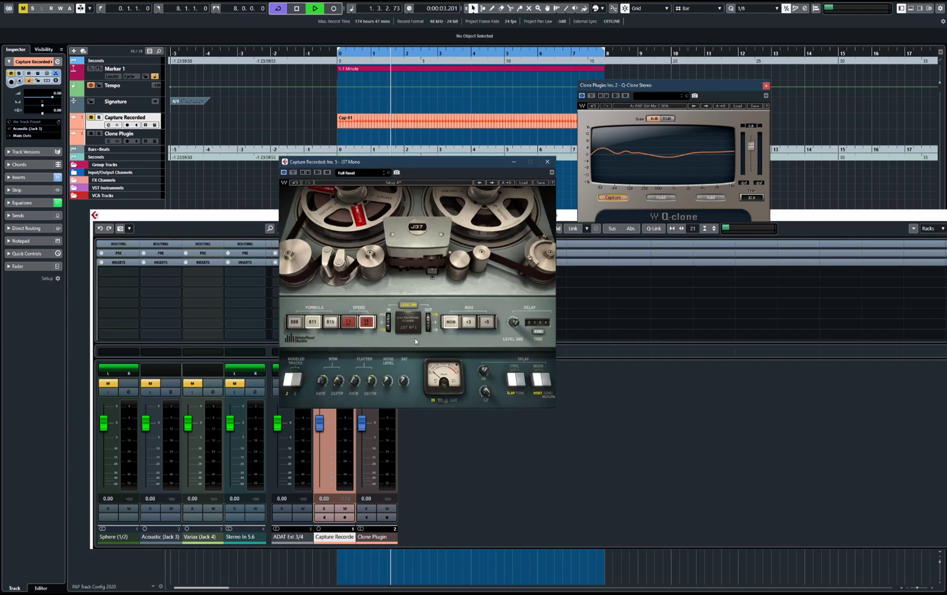
click(547, 162)
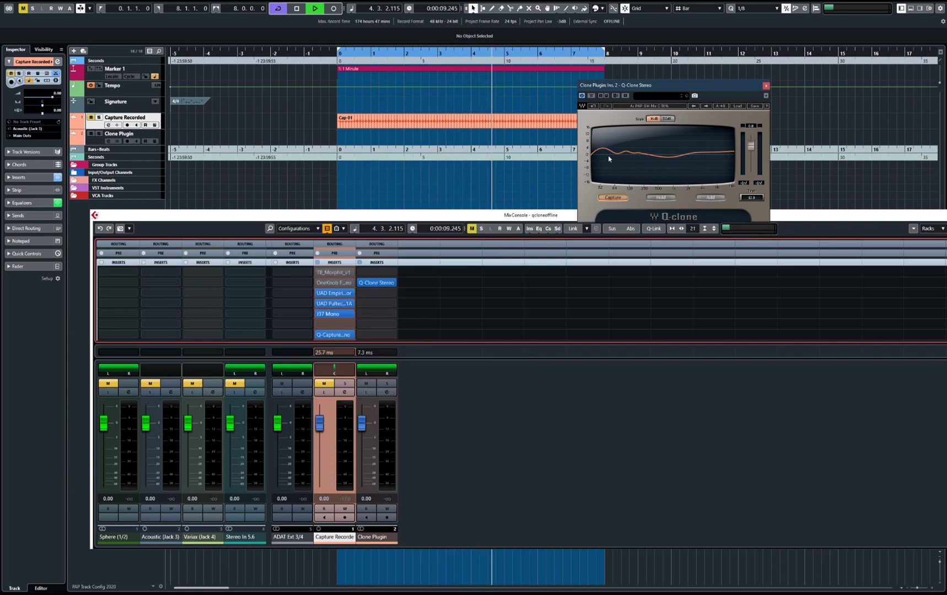
Save the captured chain curve as a new Q-Clone user preset named for the Pultec chain
click(754, 105)
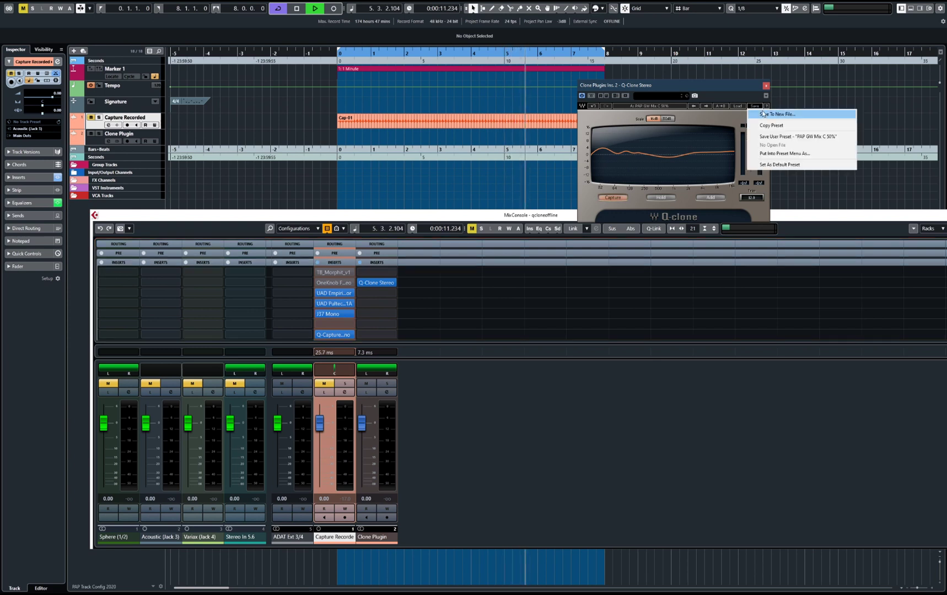
click(777, 153)
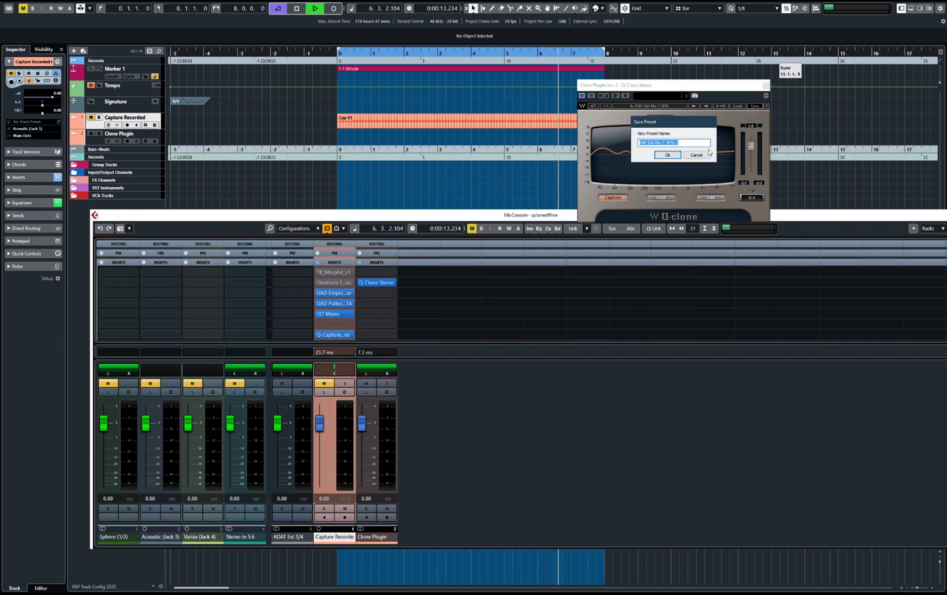
text(Phil)
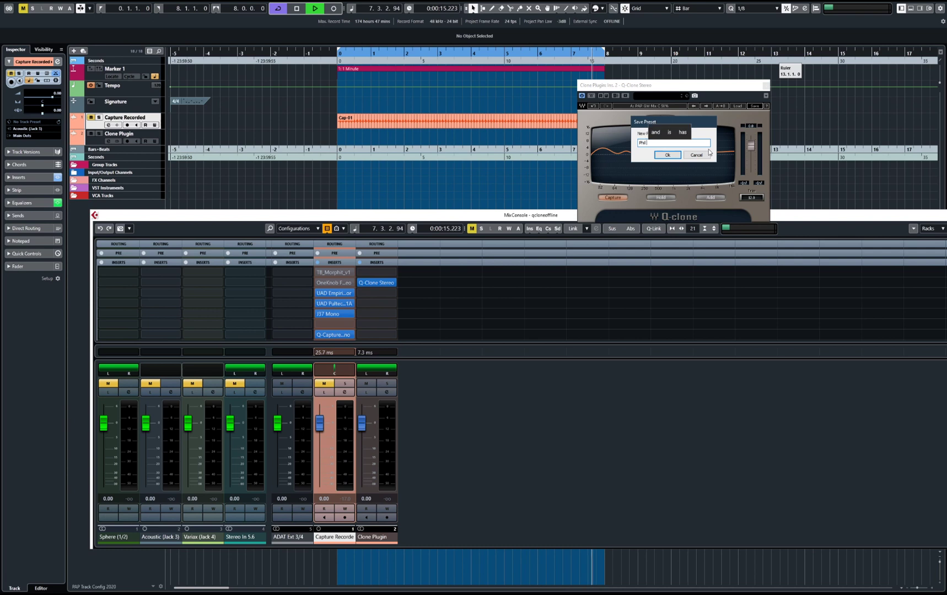
text( Dolness Pultec 317)
click(671, 155)
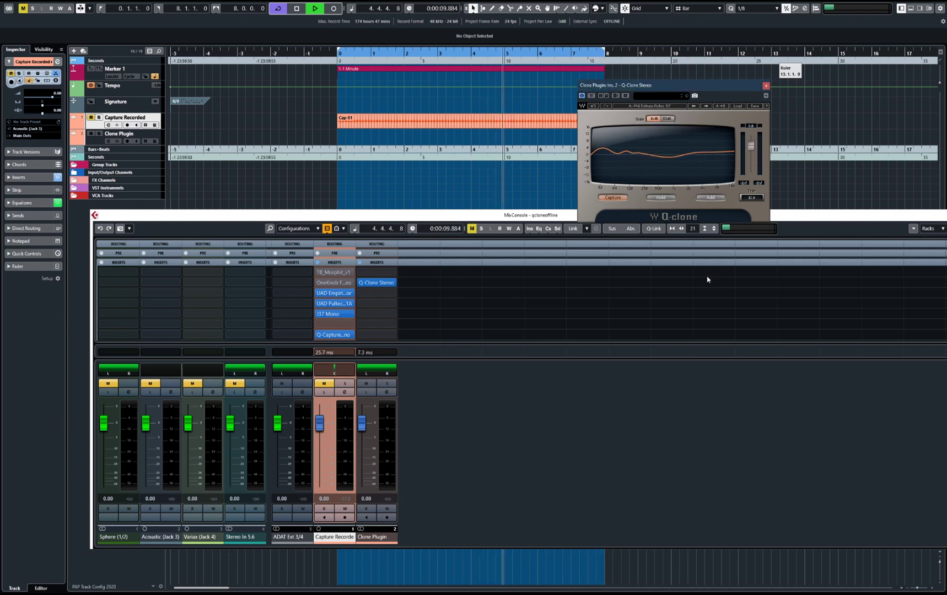